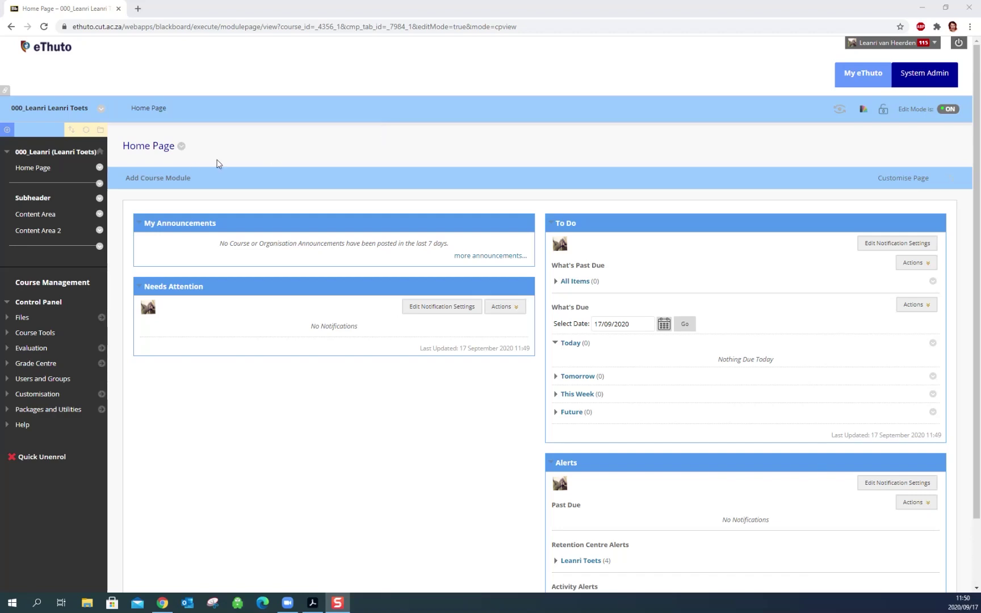
# Add a 'Collaborate' tool link of type Blackboard Collaborate Ultra to the course menu, available to users.
pyautogui.click(7, 130)
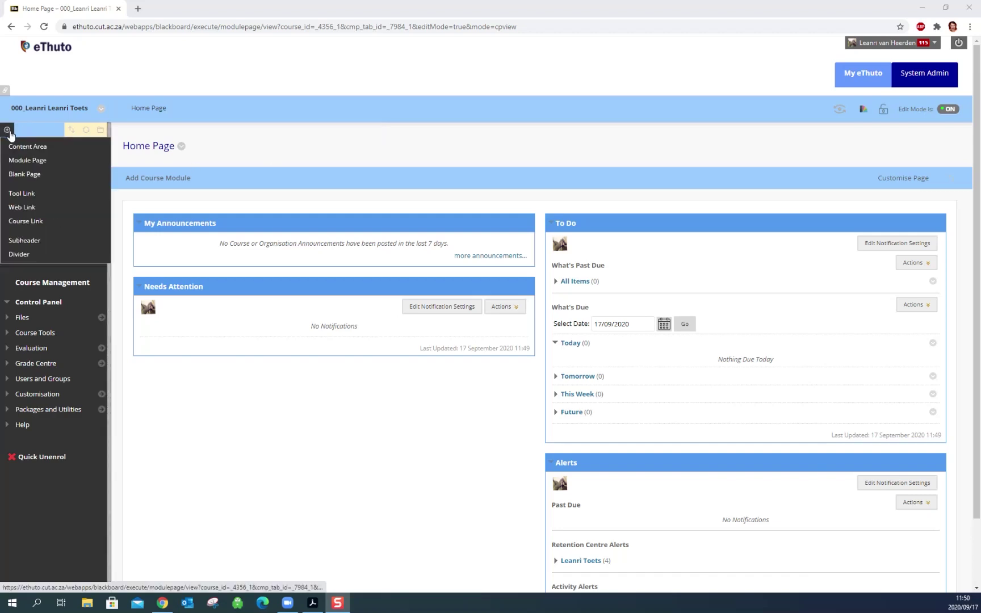
pyautogui.click(21, 195)
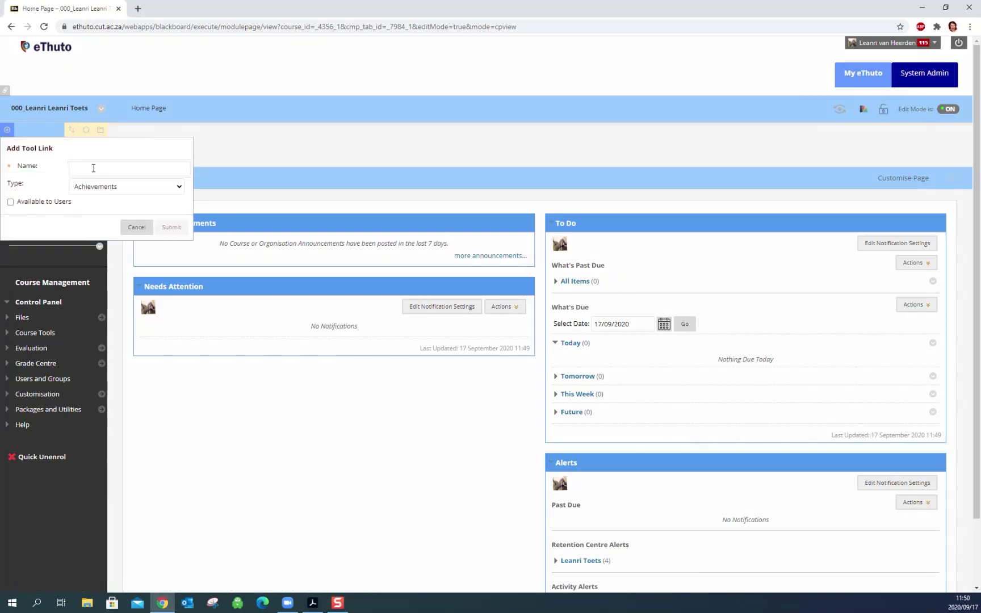
pyautogui.click(94, 167)
pyautogui.write('Co')
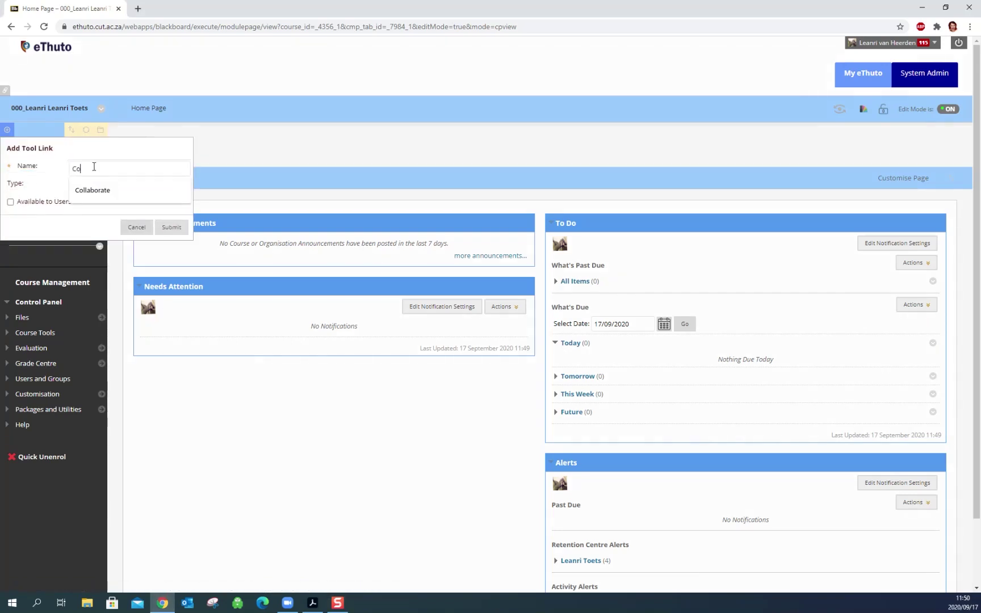
pyautogui.write('llaborate')
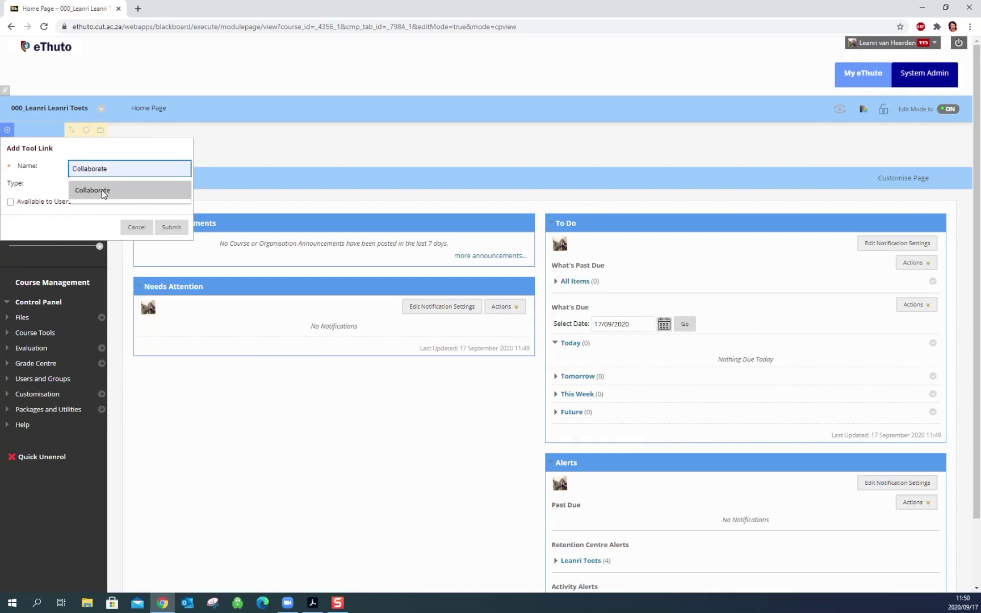
pyautogui.click(98, 192)
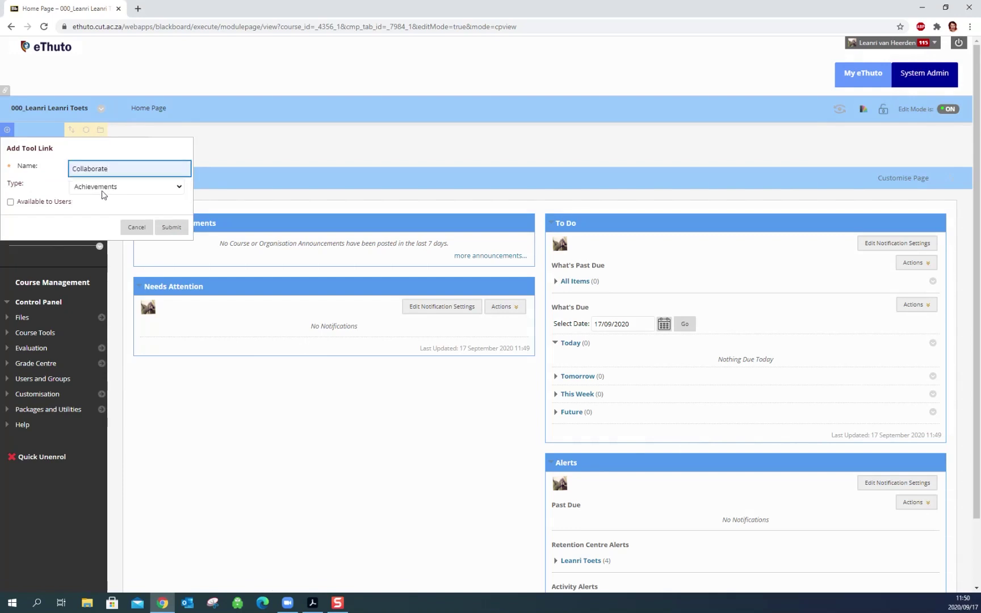
pyautogui.click(105, 188)
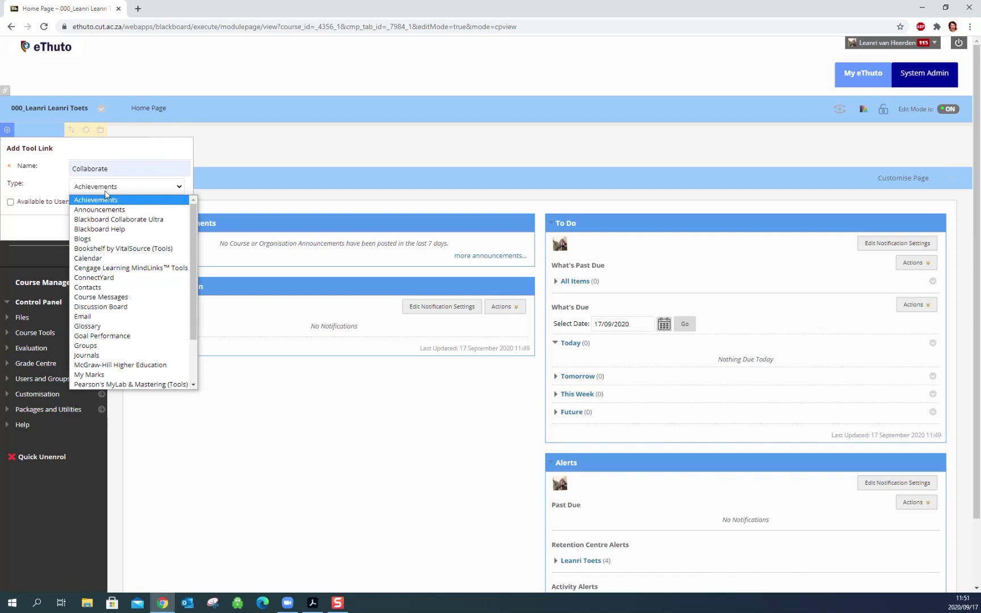
pyautogui.click(96, 221)
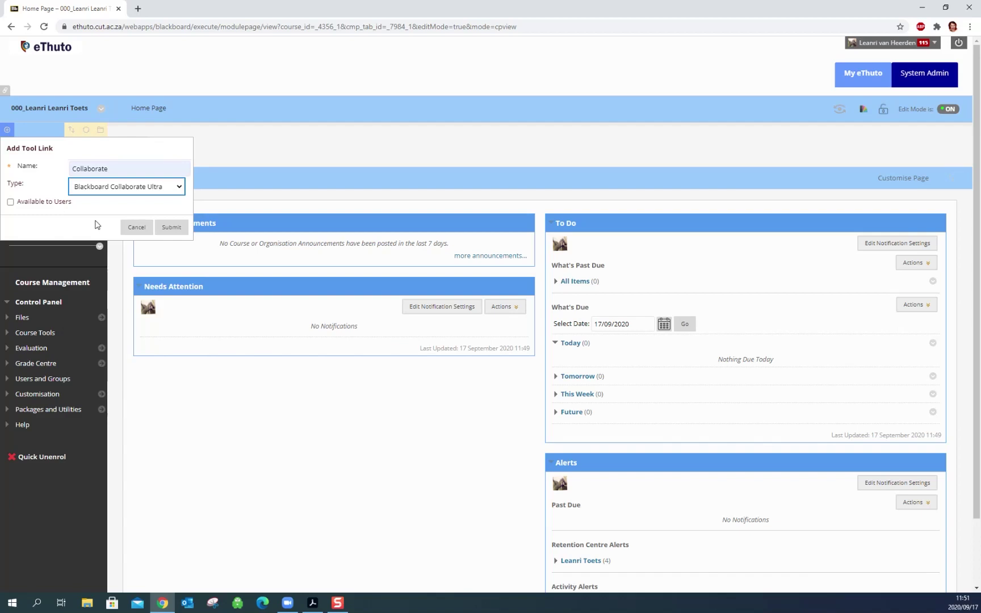
pyautogui.click(11, 202)
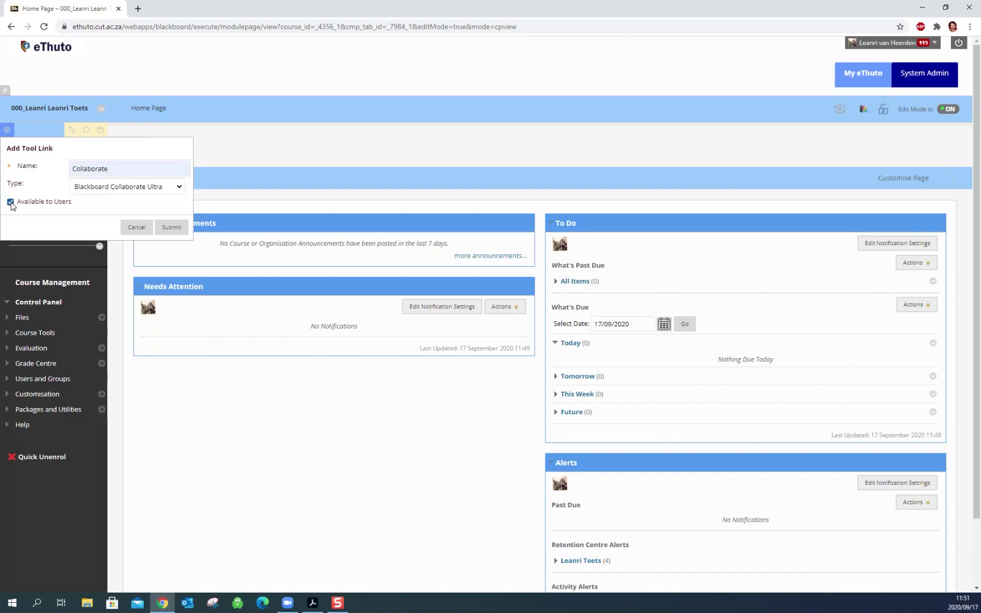
pyautogui.click(165, 228)
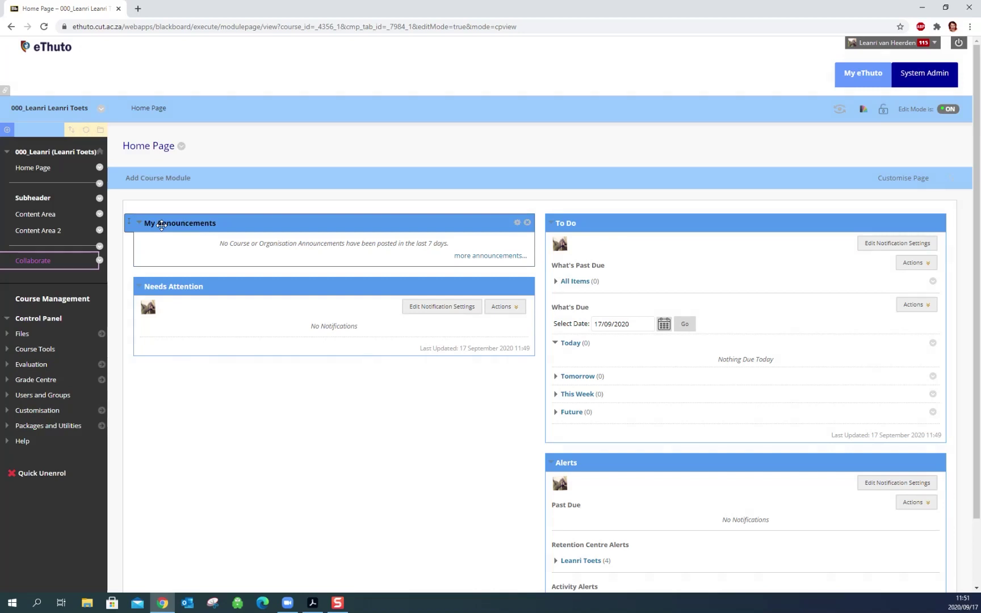
# Move the Collaborate link beneath Home Page and open its Collaborate Ultra sessions page.
pyautogui.moveTo(11, 263); pyautogui.dragTo(8, 185)
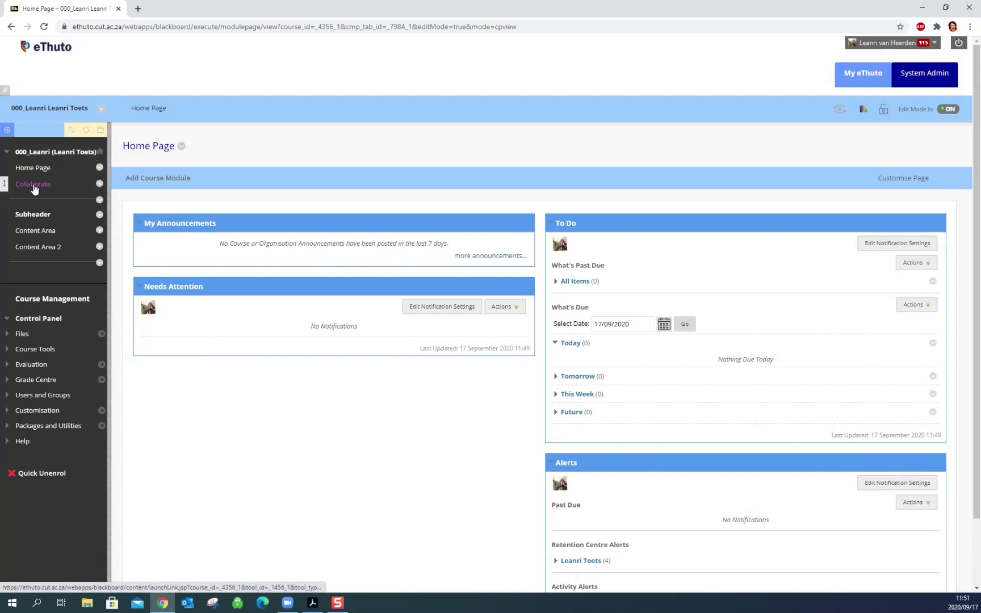
pyautogui.click(34, 184)
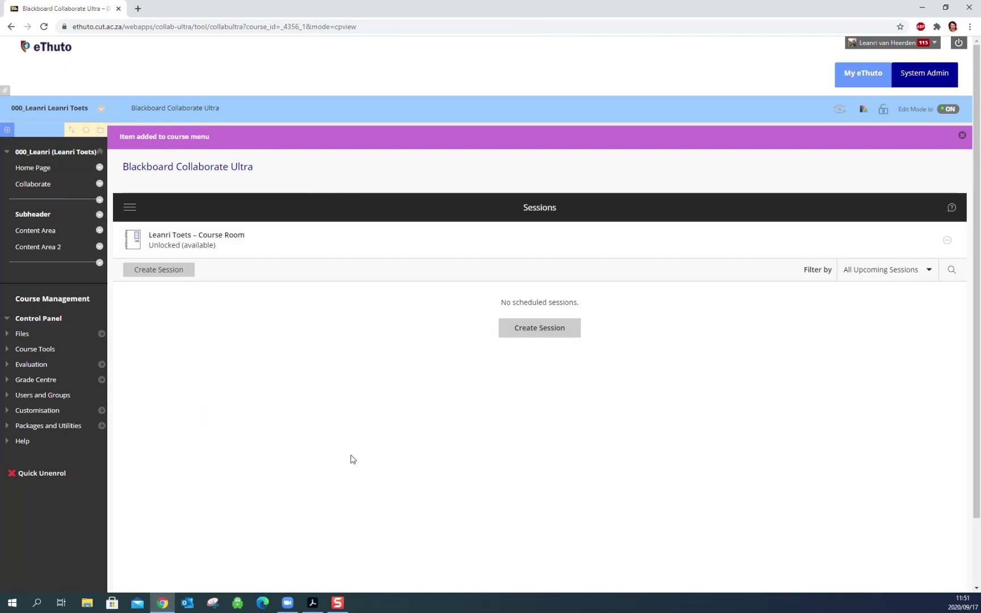
# Create a new session named 'Lesson 1 19 Sep 2020' with guest access left off.
pyautogui.click(178, 275)
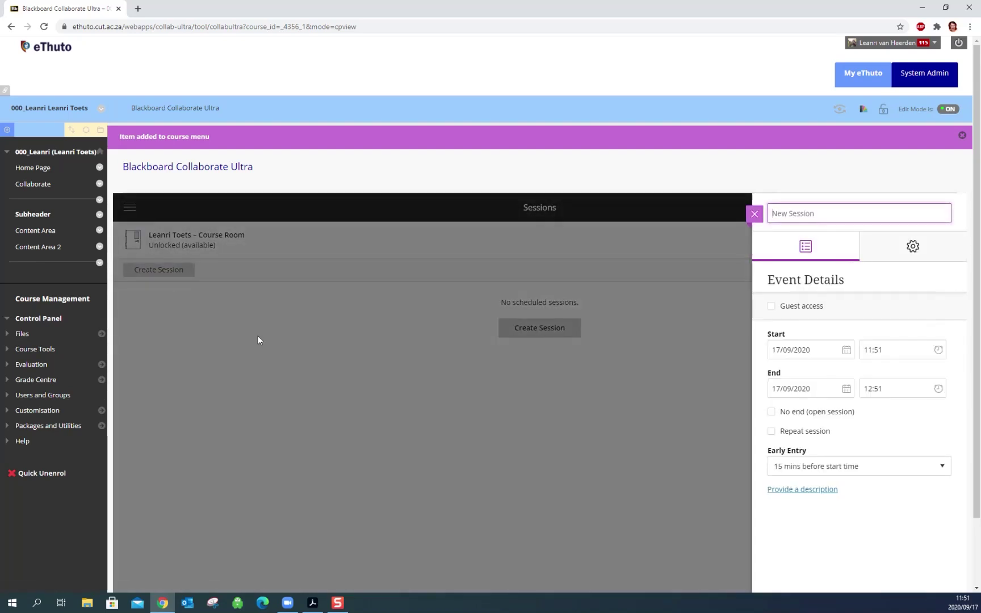
pyautogui.write('Le')
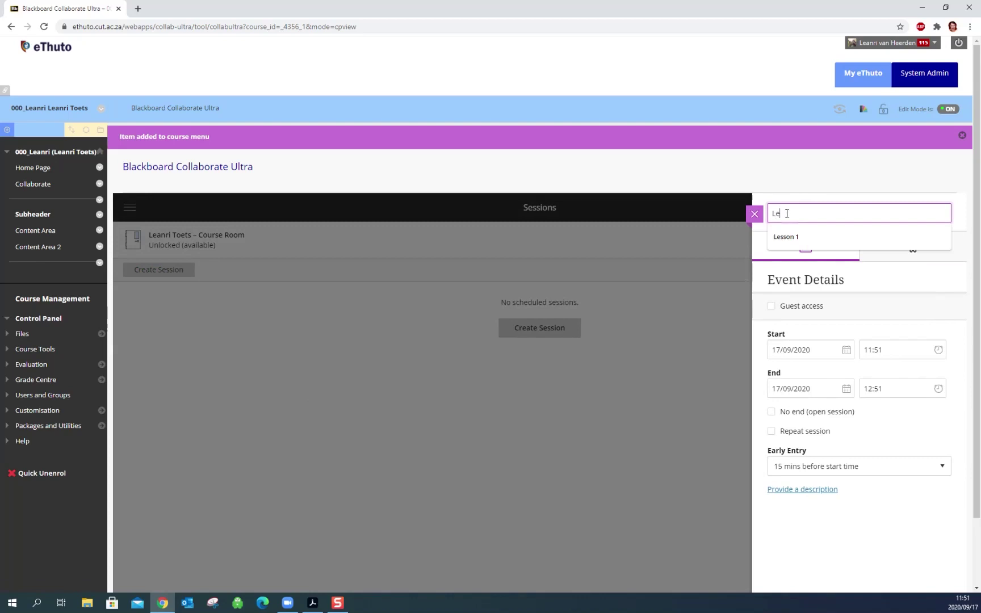
pyautogui.write('sson 1')
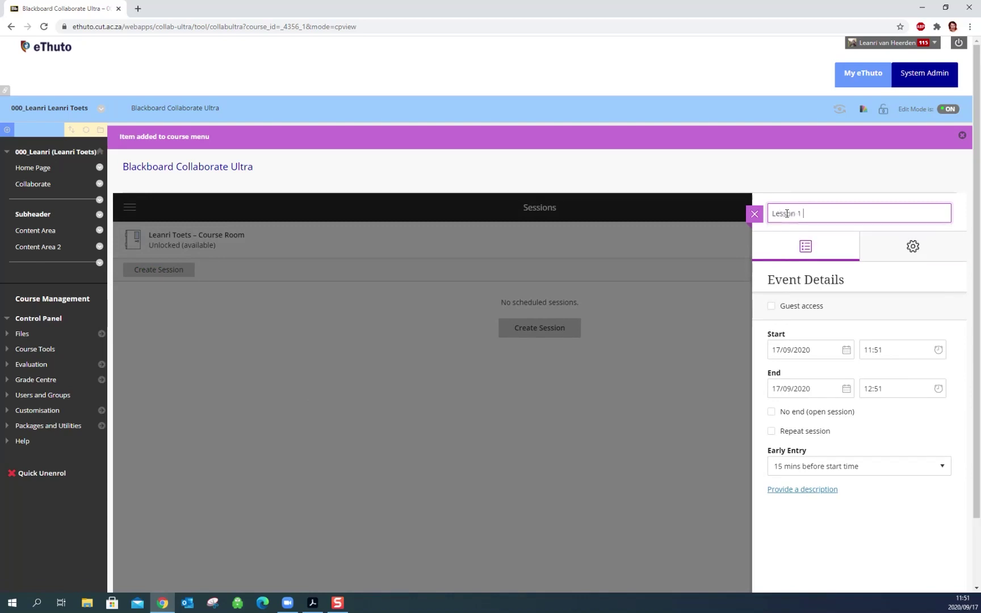
pyautogui.write(' 19 Sep 2020')
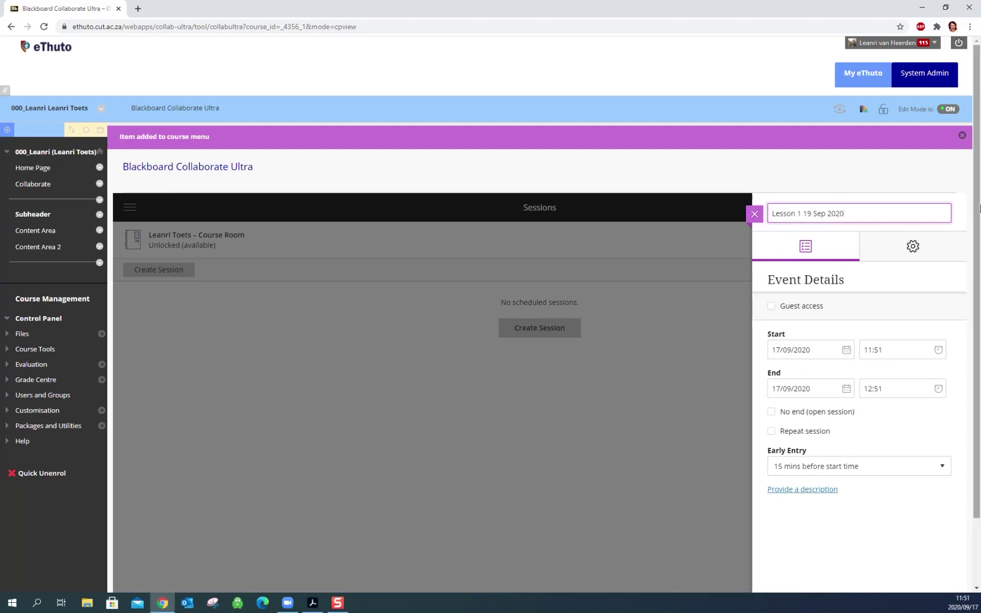
pyautogui.scroll(-2, 979, 208)
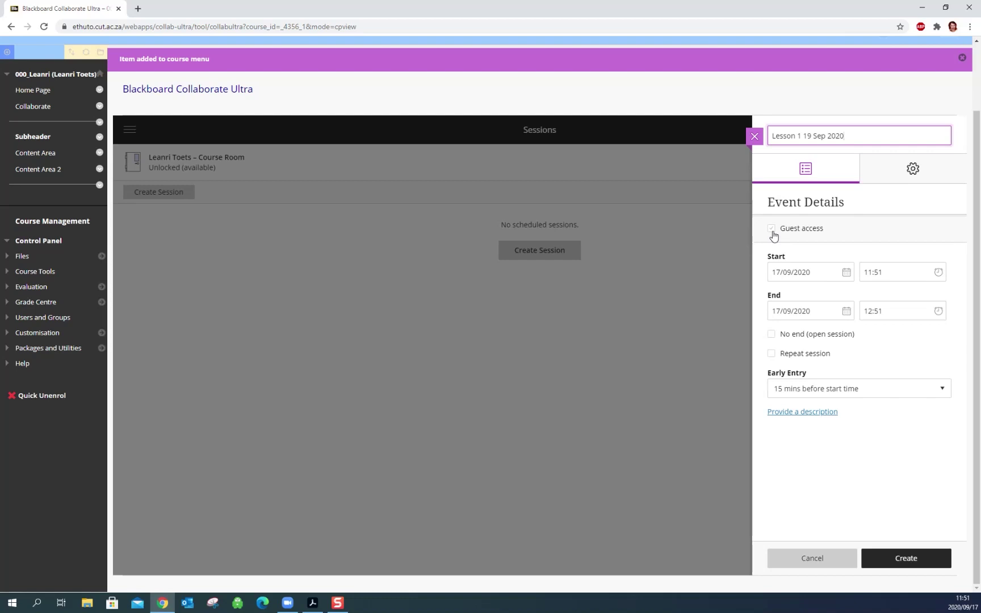
pyautogui.click(771, 229)
# Set the session start time to 12:00.
pyautogui.click(938, 273)
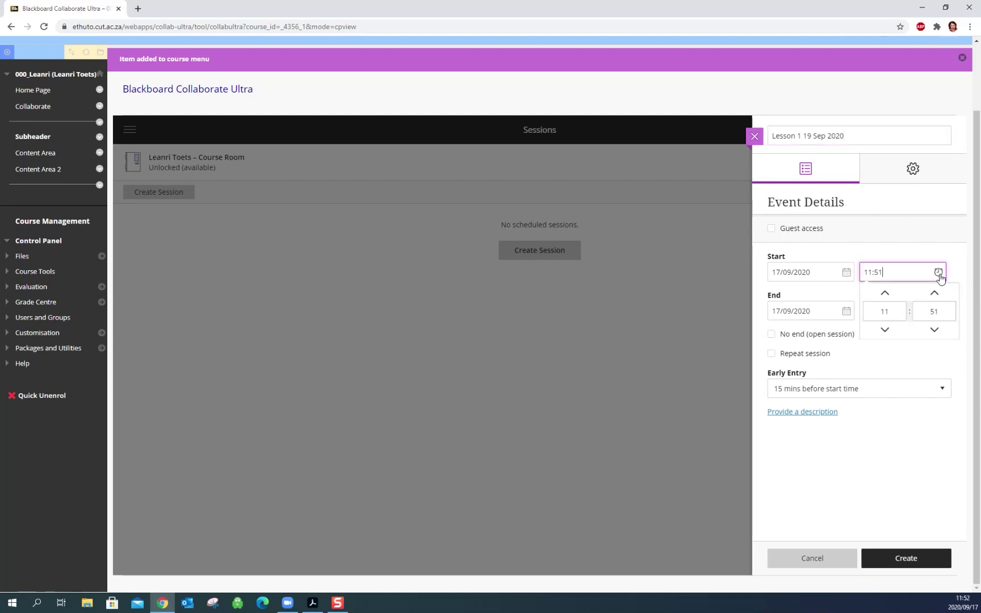
pyautogui.click(929, 311)
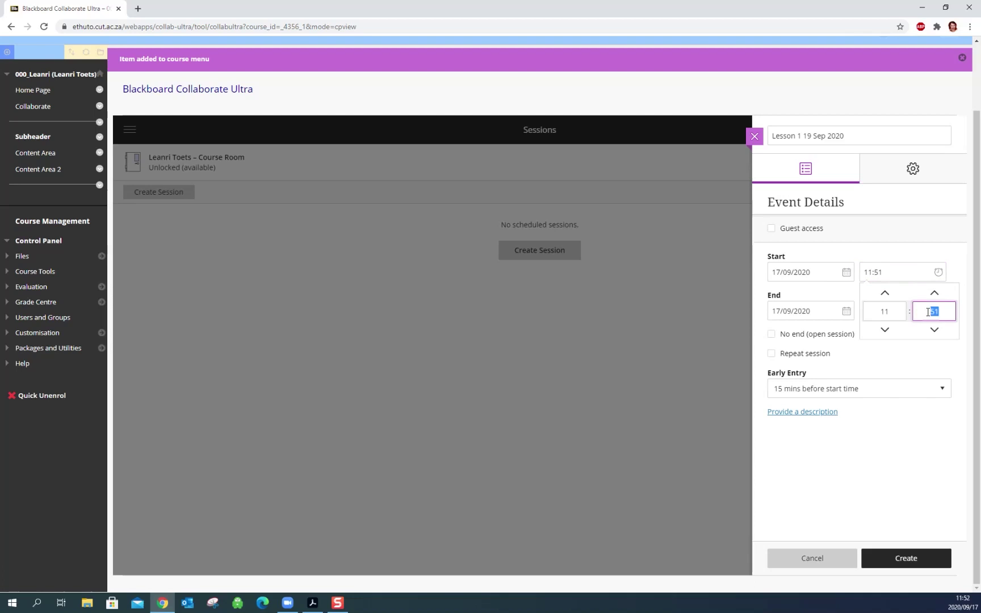
pyautogui.write('00')
pyautogui.hotkey('shift', 'Tab')
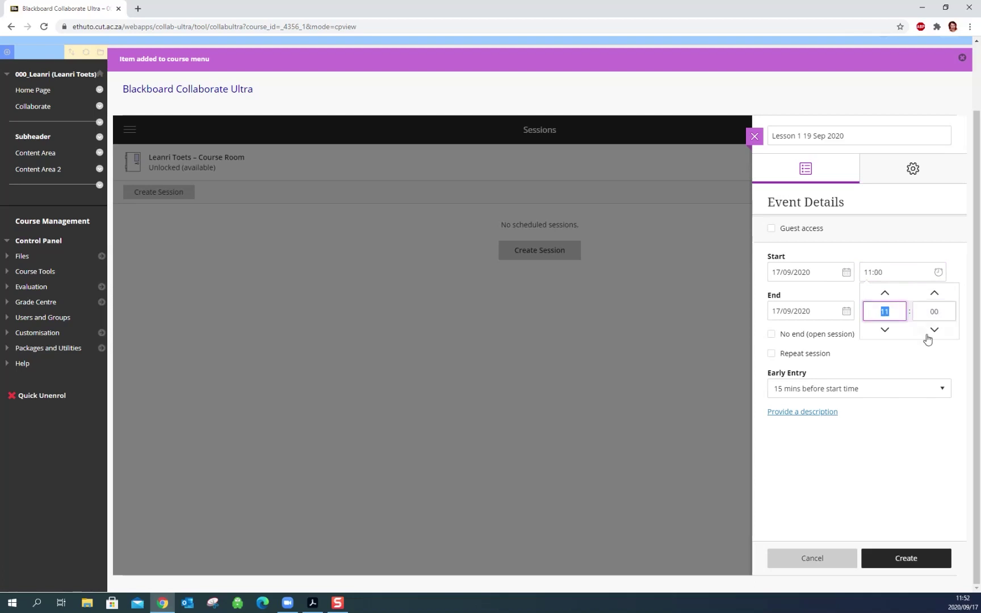
pyautogui.write('12')
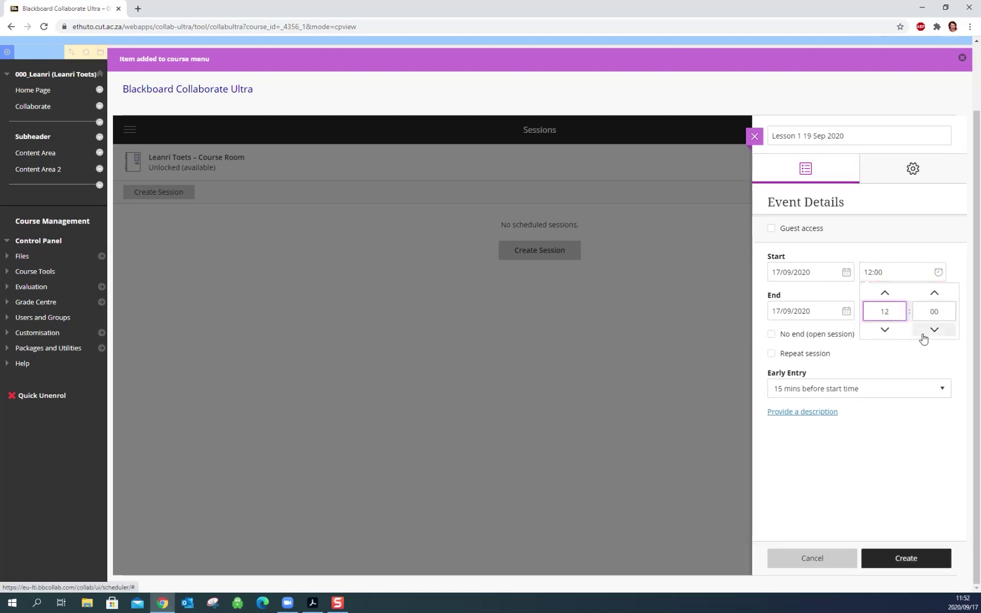
# Set the session end time to 13:00 on 17/09/2020.
pyautogui.click(813, 306)
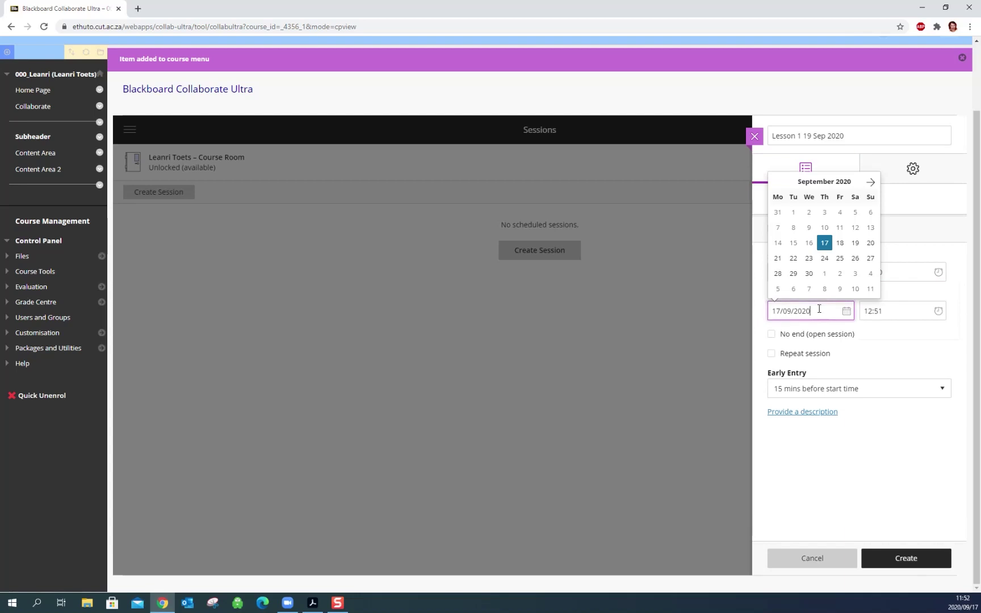
pyautogui.click(912, 313)
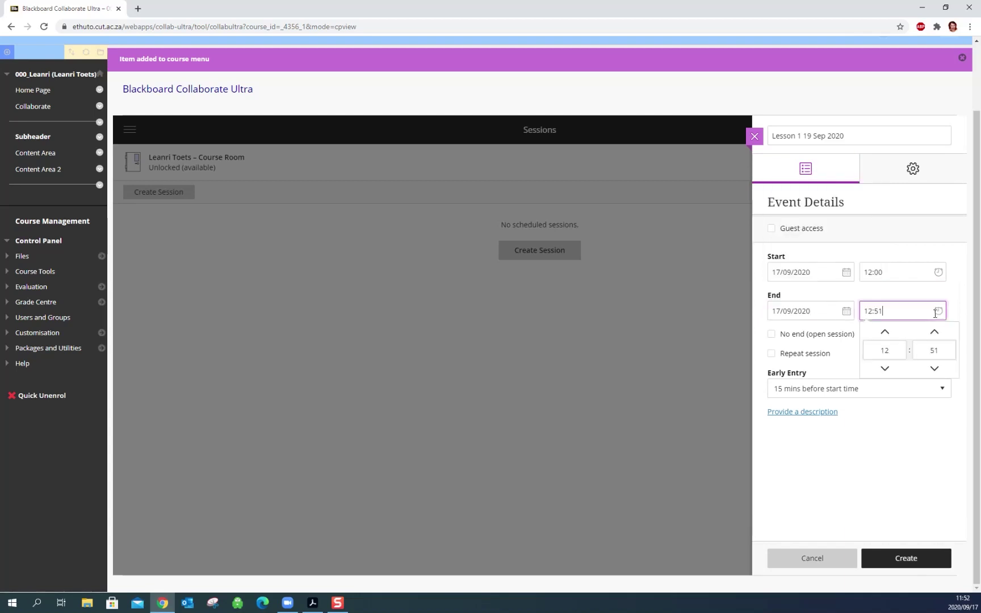
pyautogui.click(927, 351)
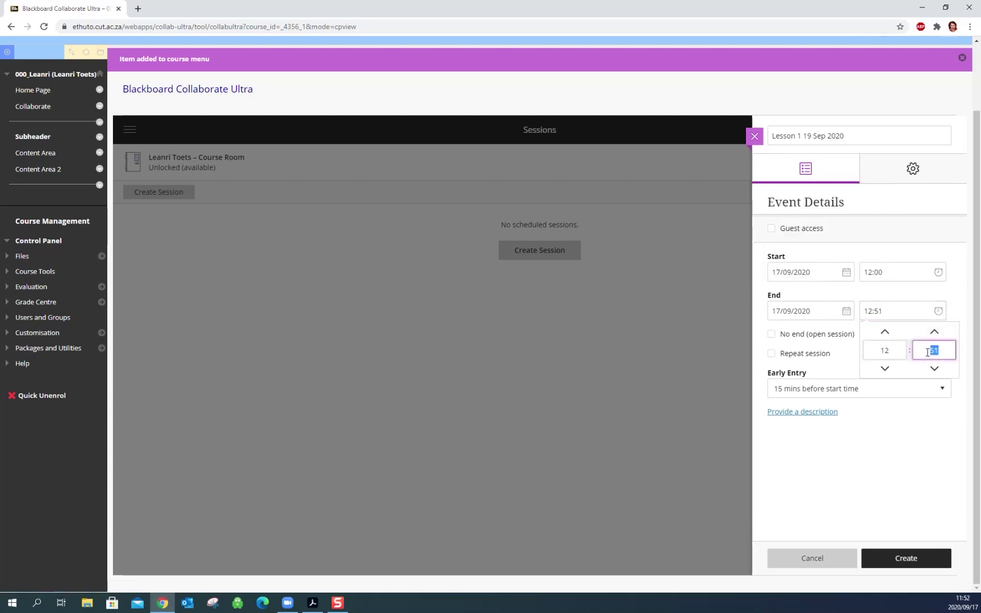
pyautogui.write('00')
pyautogui.click(895, 351)
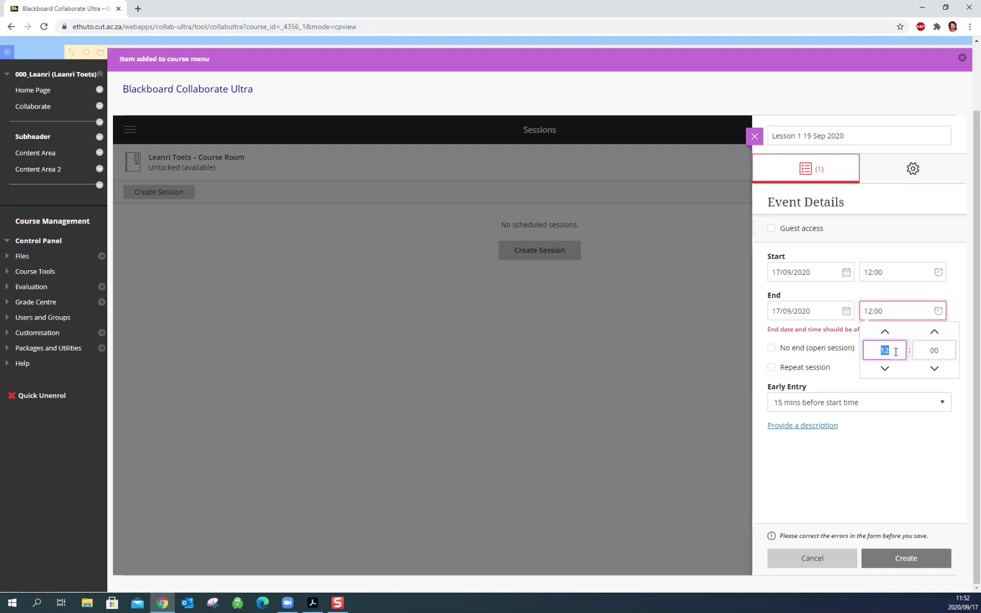
pyautogui.write('13')
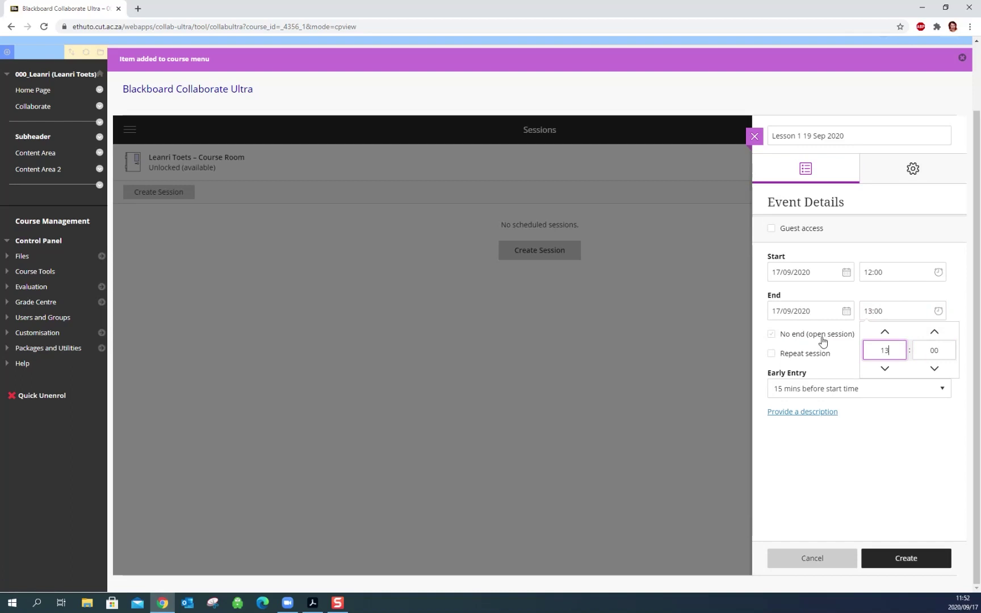
pyautogui.click(849, 352)
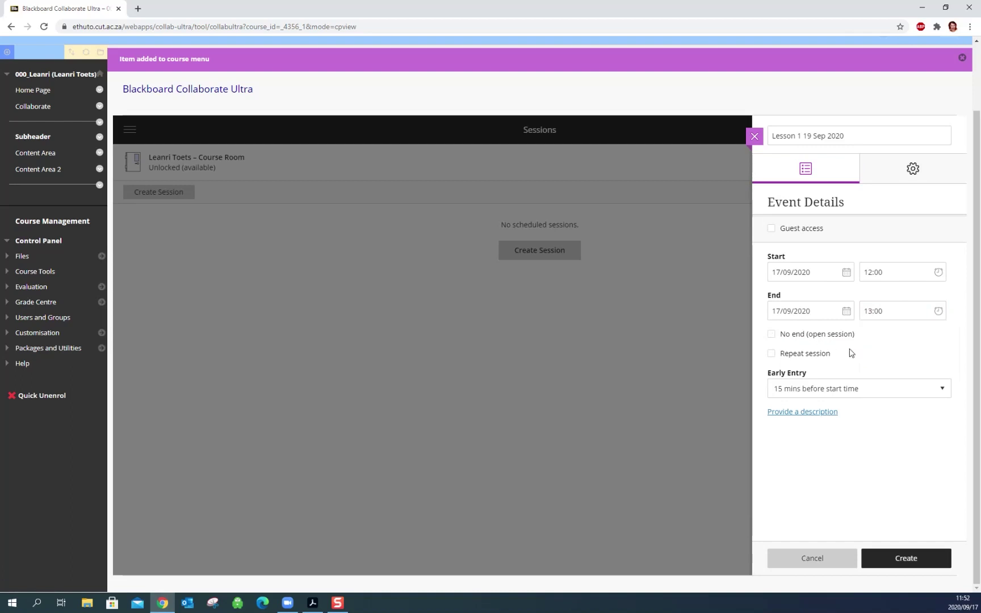
# Make the session open-ended with 15-minute early entry and description 'Lesson 1 Have your chapters 3 open'.
pyautogui.click(770, 336)
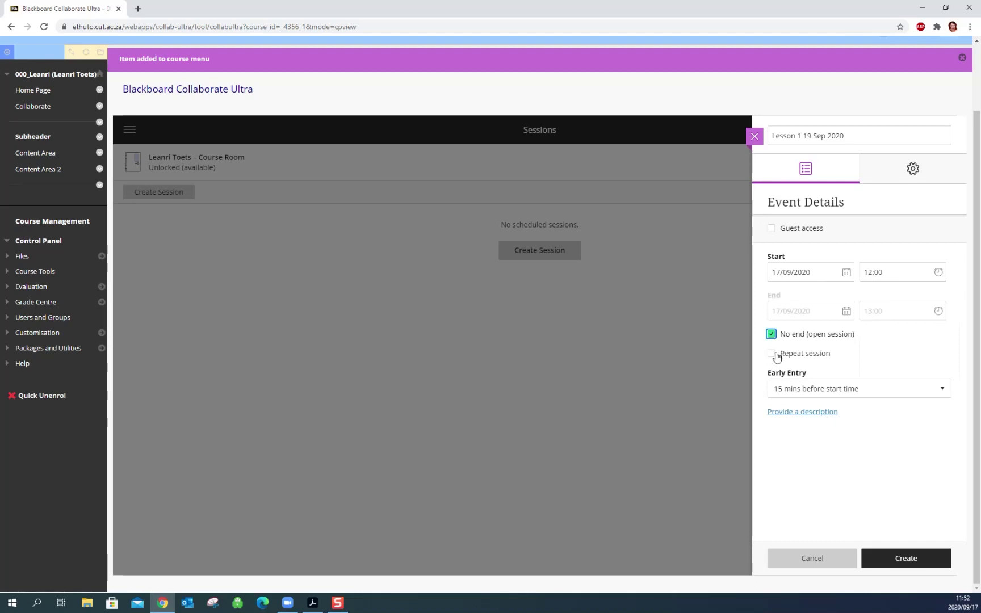
pyautogui.click(819, 395)
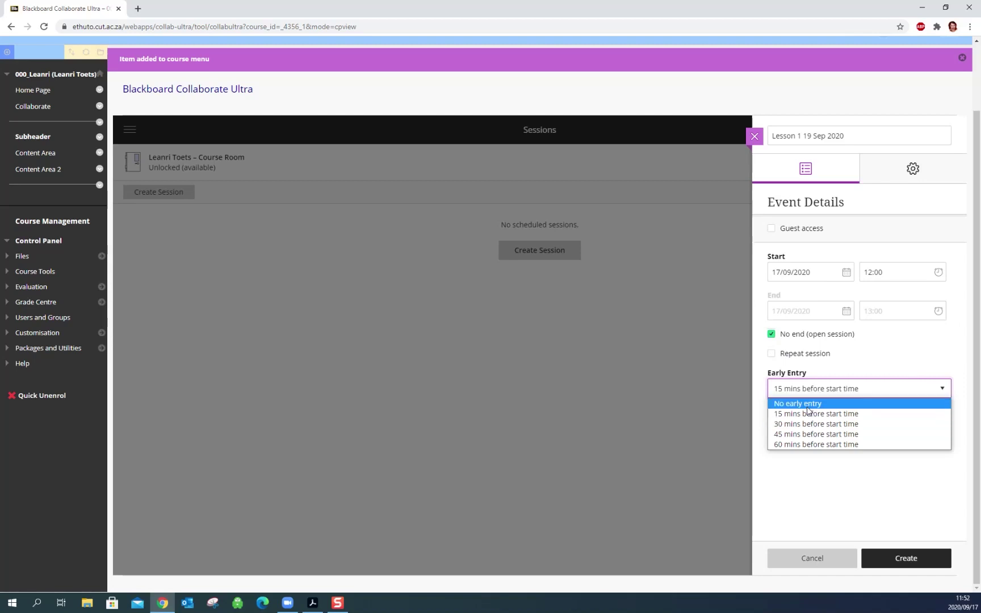
pyautogui.click(807, 414)
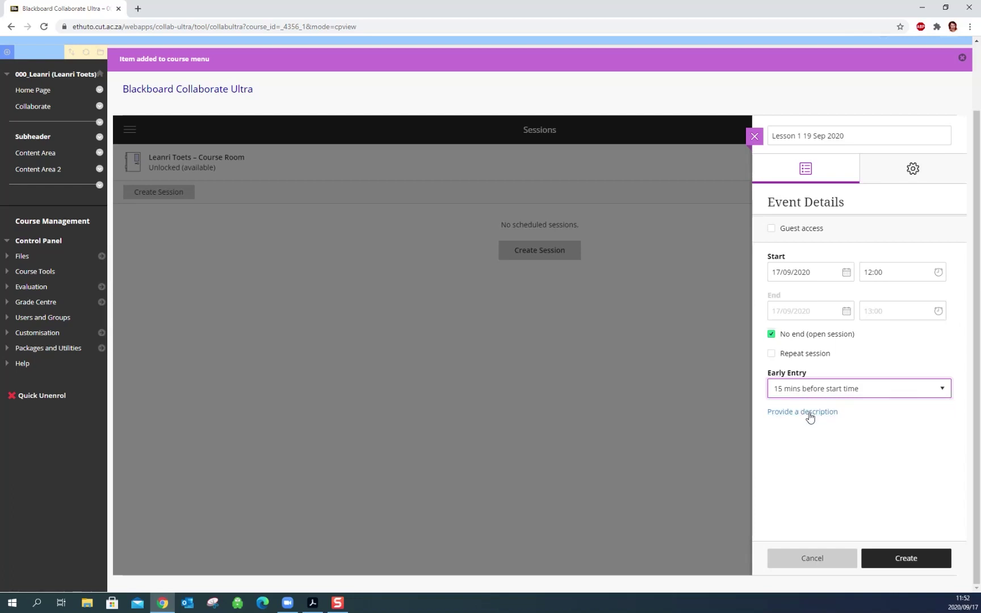
pyautogui.click(807, 415)
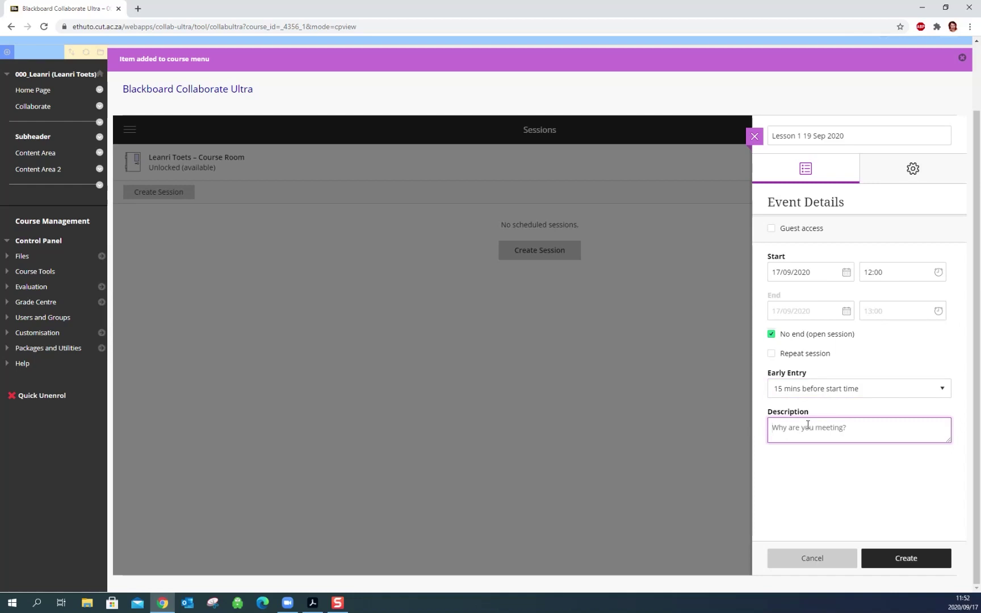
pyautogui.write('Lesson 1 Have your chapters 3 open')
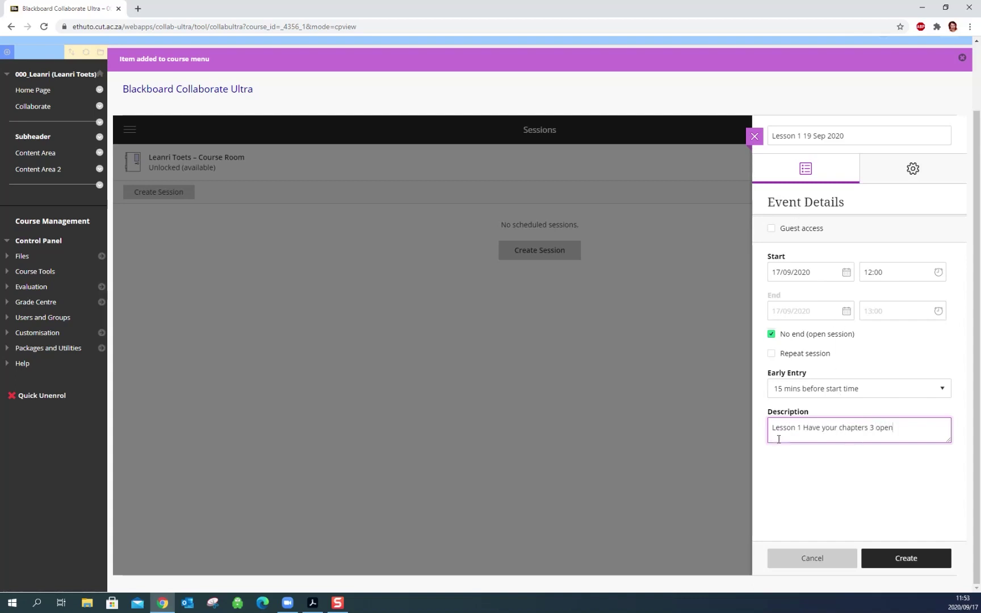
# In Session Settings, keep Participant as the default attendee role and allow recording downloads.
pyautogui.click(914, 169)
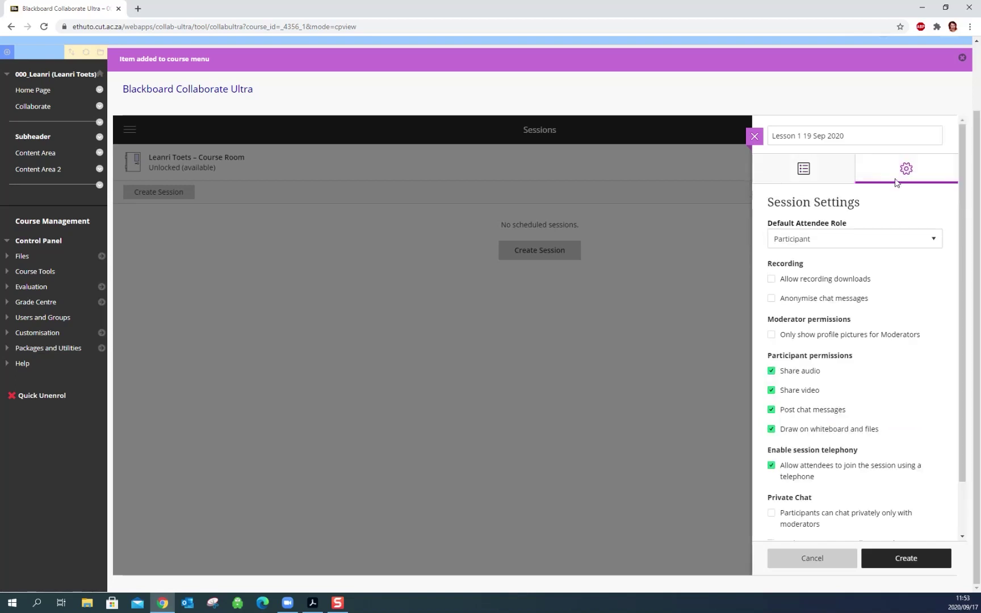
pyautogui.click(825, 244)
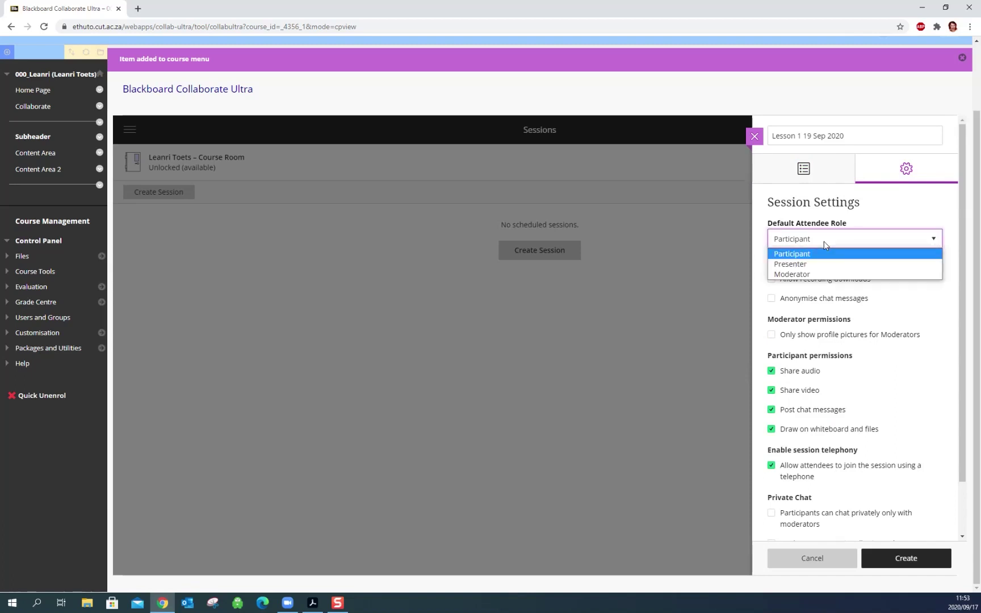
pyautogui.click(792, 255)
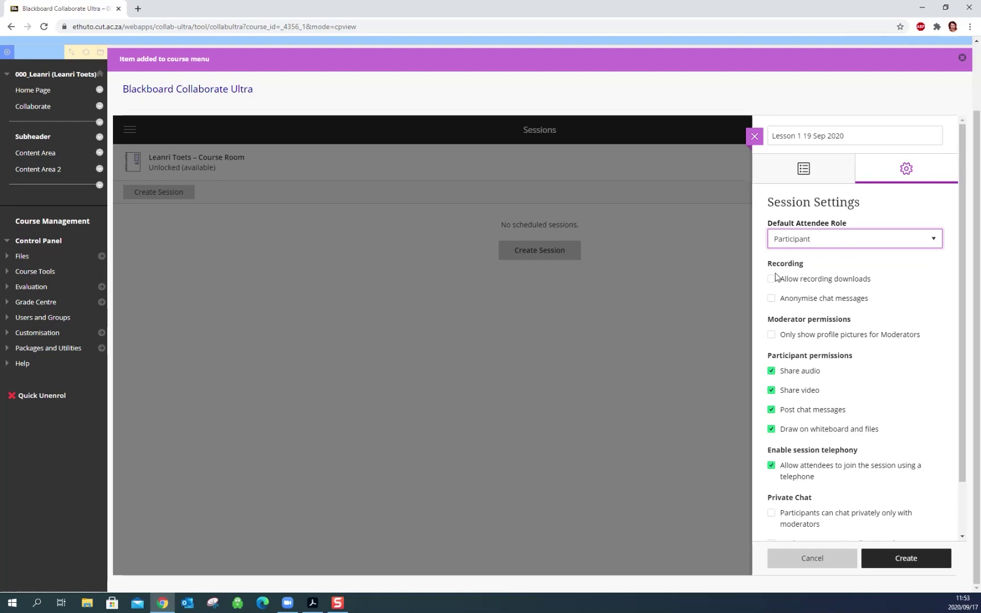
pyautogui.click(774, 276)
pyautogui.click(771, 279)
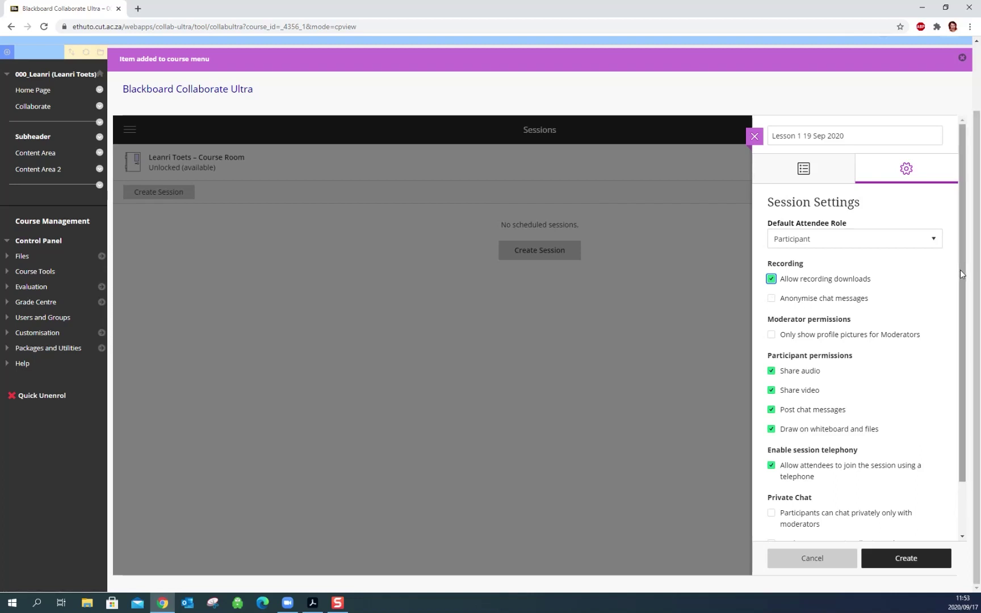
pyautogui.scroll(-1, 961, 269)
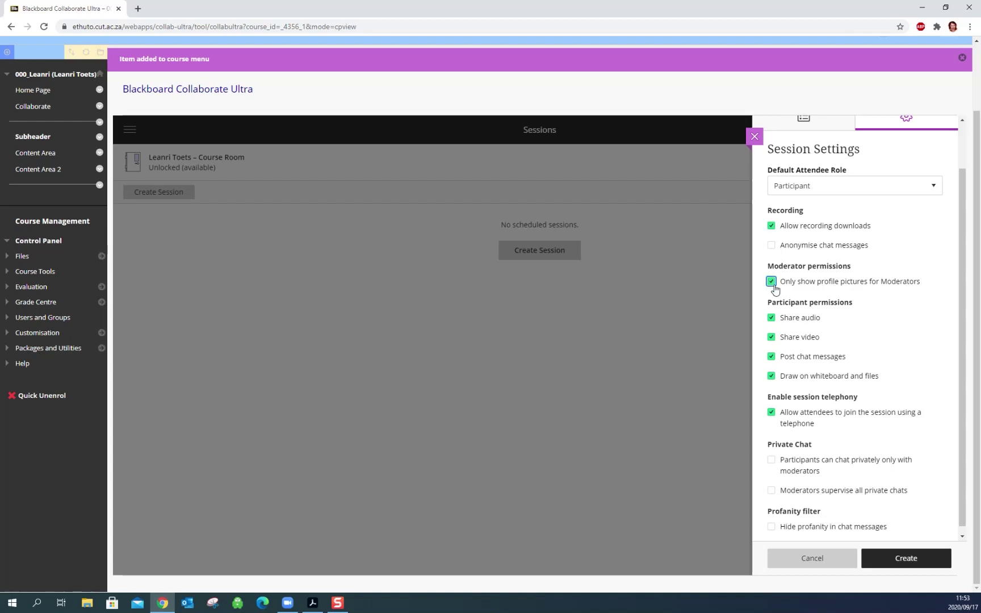
pyautogui.click(772, 282)
pyautogui.click(771, 282)
pyautogui.moveTo(960, 278); pyautogui.dragTo(960, 285)
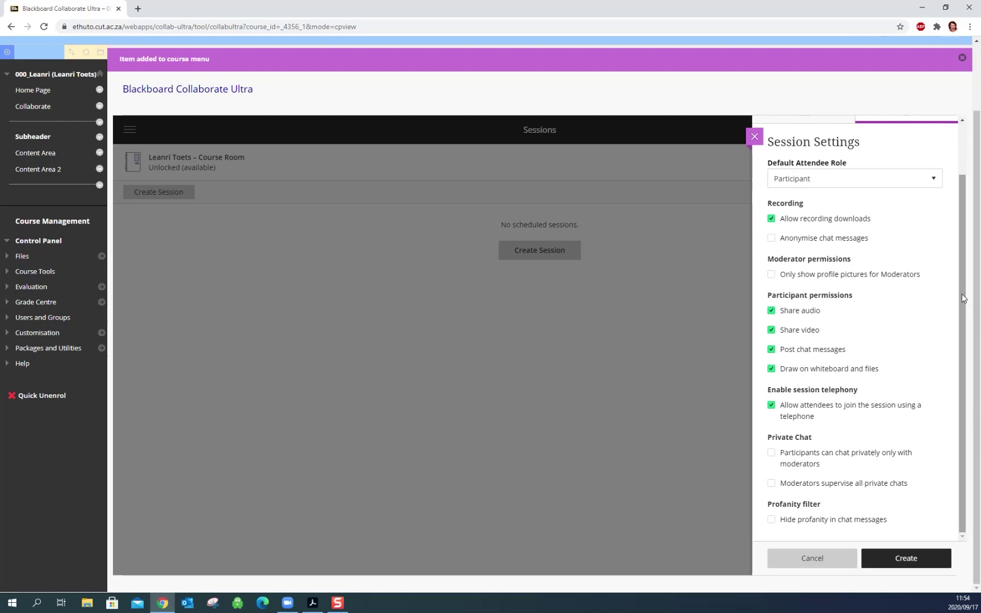
# Stop participants sharing audio, video and drawing on the whiteboard, and disable telephone joining.
pyautogui.click(771, 311)
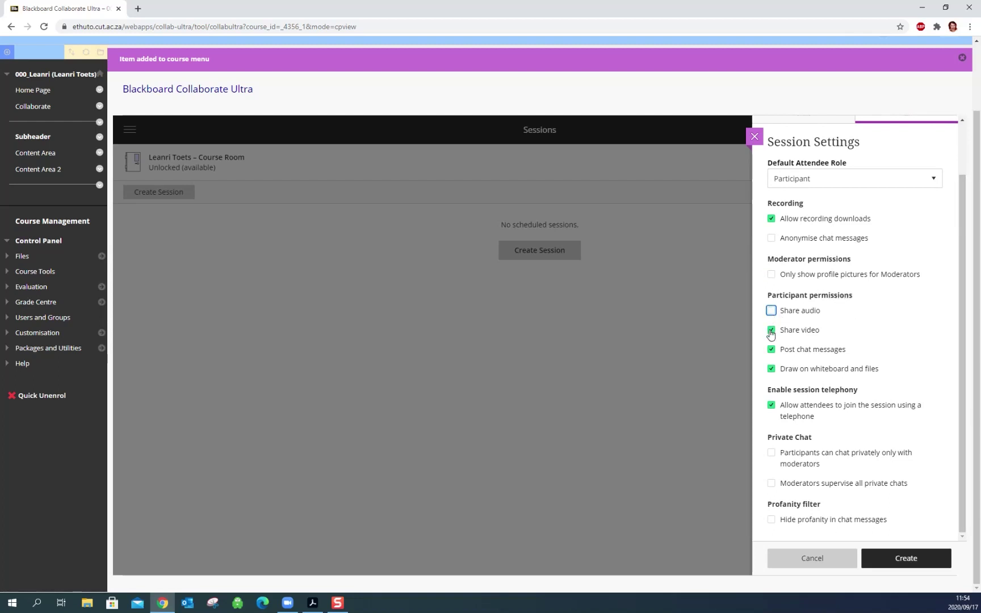
pyautogui.click(771, 330)
pyautogui.click(771, 370)
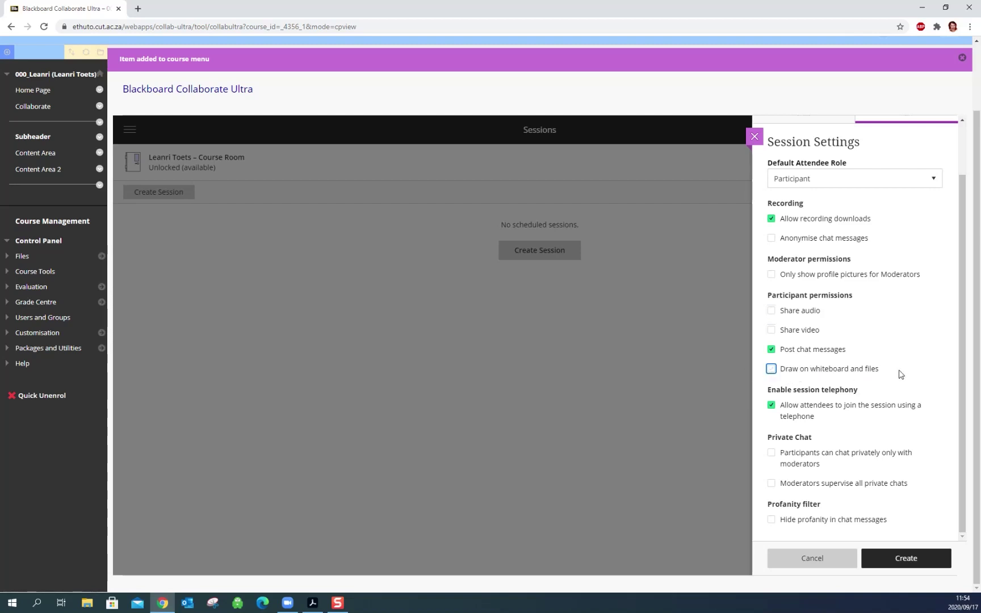
pyautogui.click(963, 332)
pyautogui.click(771, 407)
# Toggle the private chat and profanity filter options, leaving them all switched off.
pyautogui.click(772, 454)
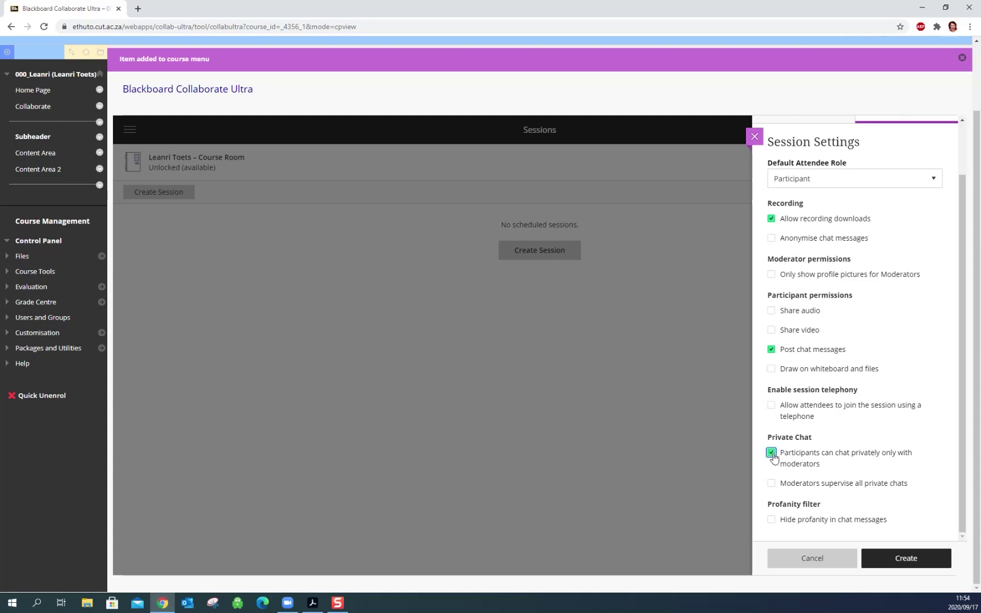
pyautogui.click(772, 484)
pyautogui.click(771, 484)
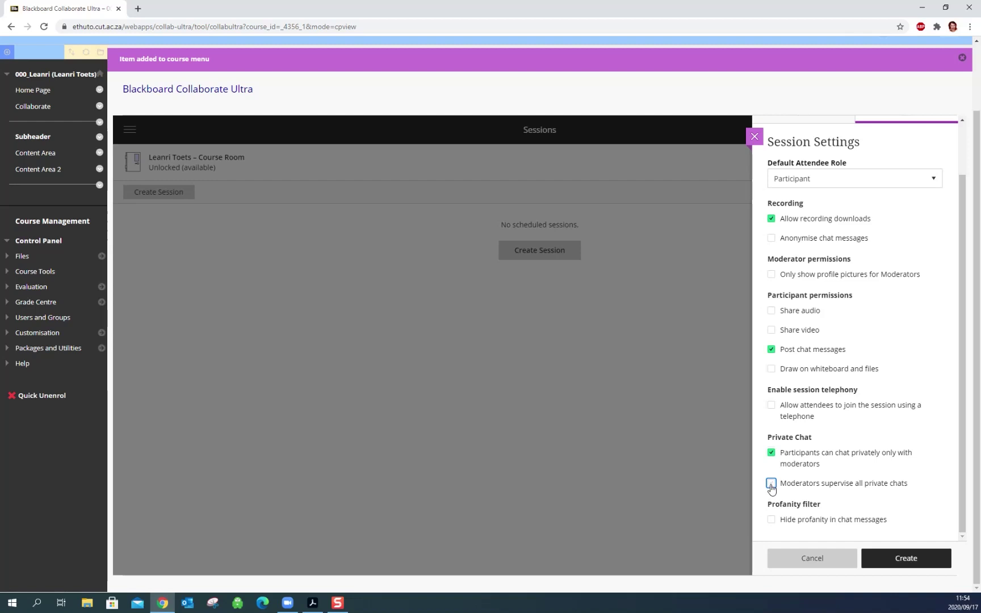
pyautogui.click(771, 453)
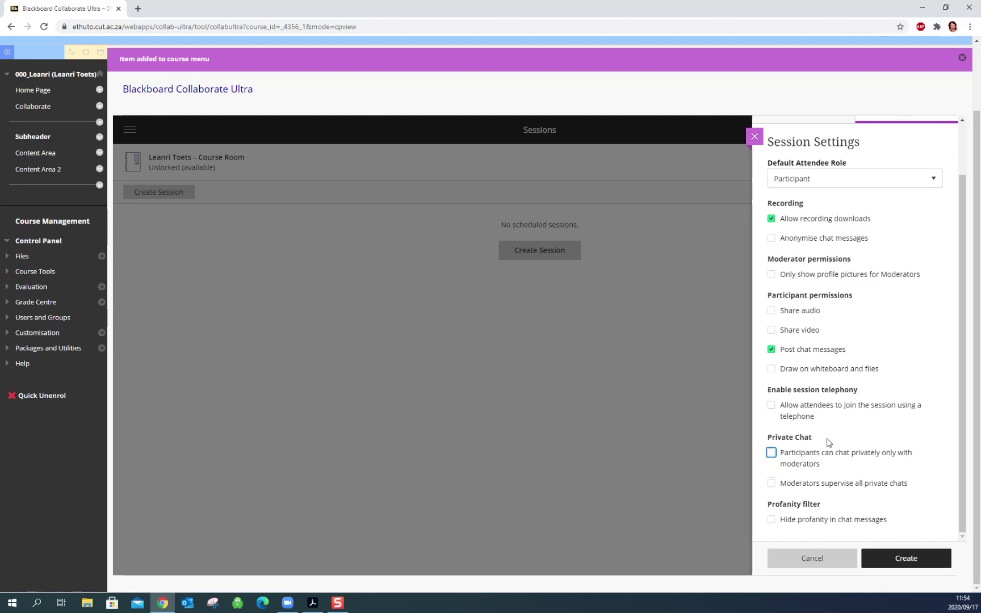
pyautogui.click(771, 520)
pyautogui.click(771, 520)
# Create the session, reload the Collaborate sessions page and open Lesson 1 19 Sep 2020.
pyautogui.click(905, 558)
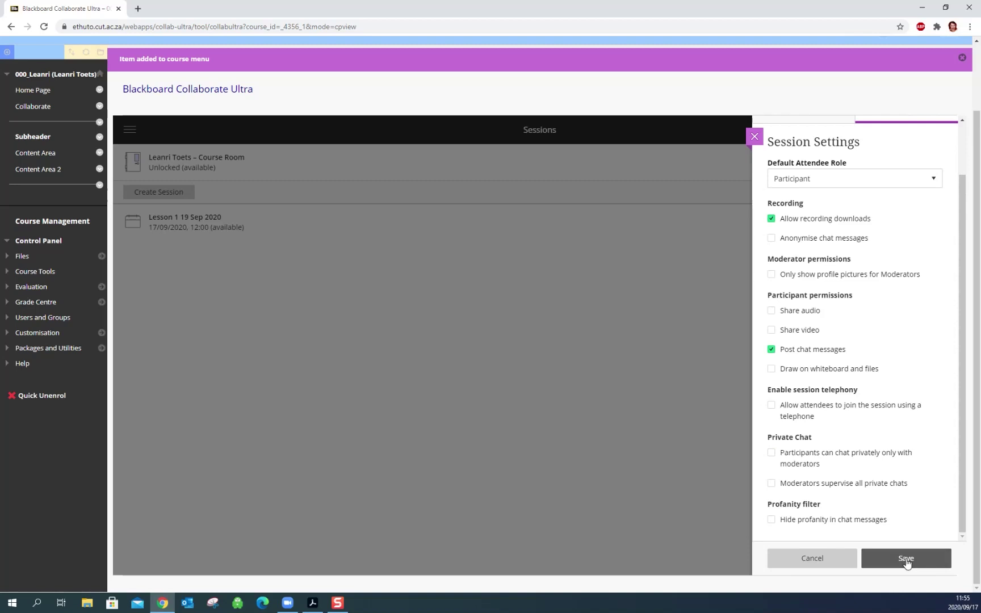
pyautogui.click(754, 137)
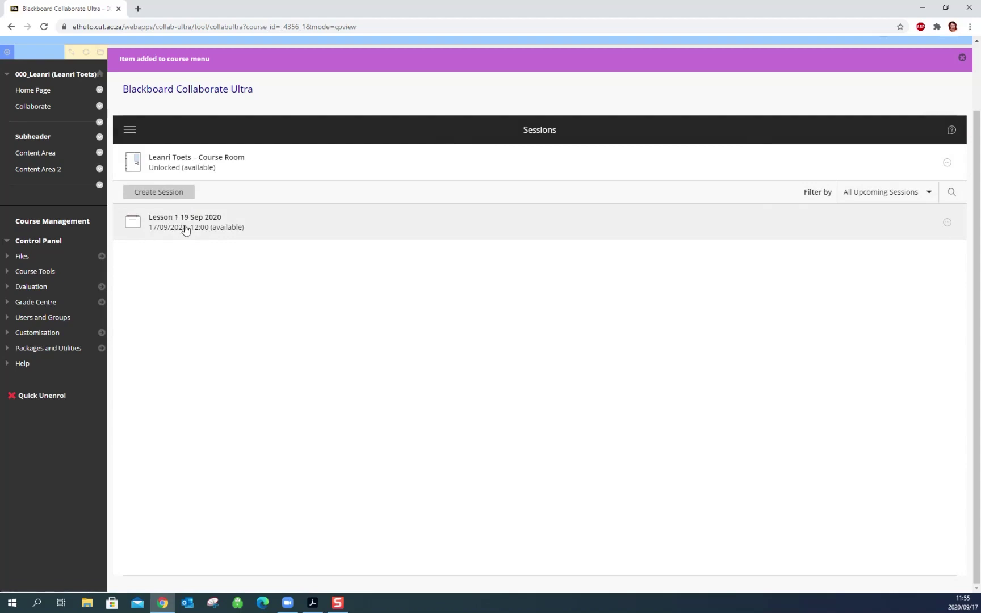
pyautogui.click(34, 107)
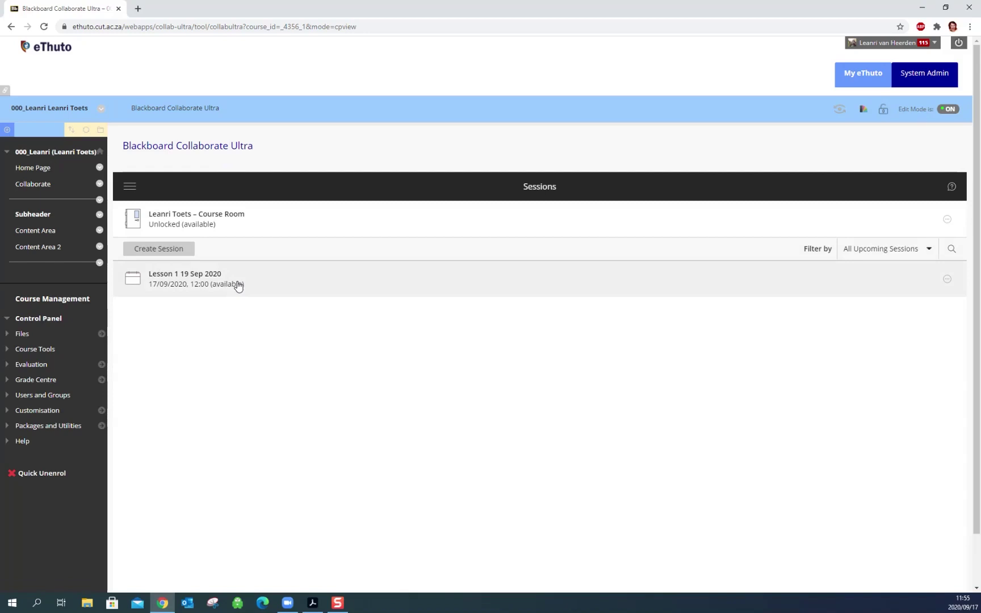
pyautogui.click(184, 280)
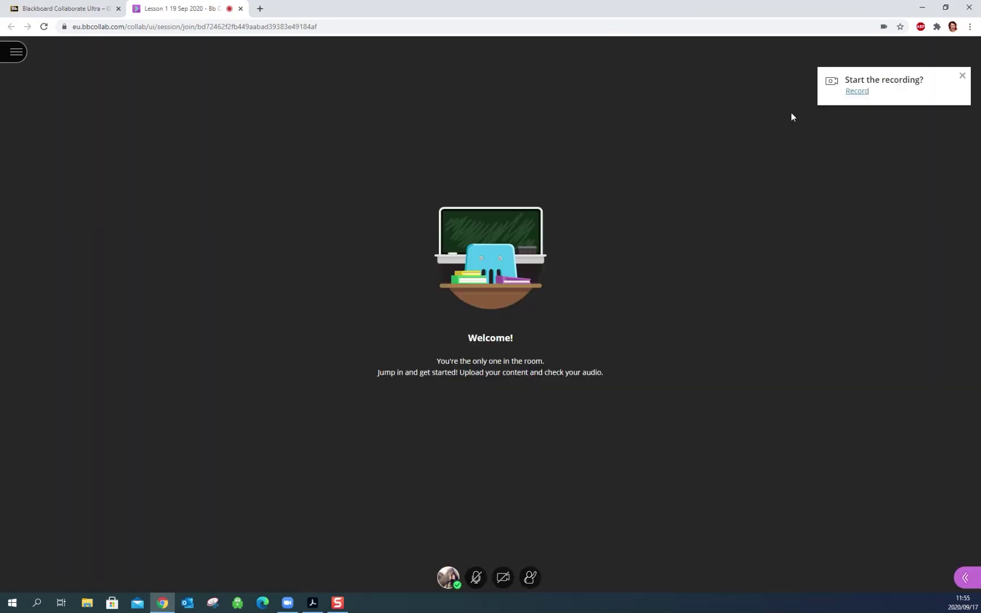
# Start recording the session and show the Attendees list, briefly checking the moderator's controls.
pyautogui.click(862, 92)
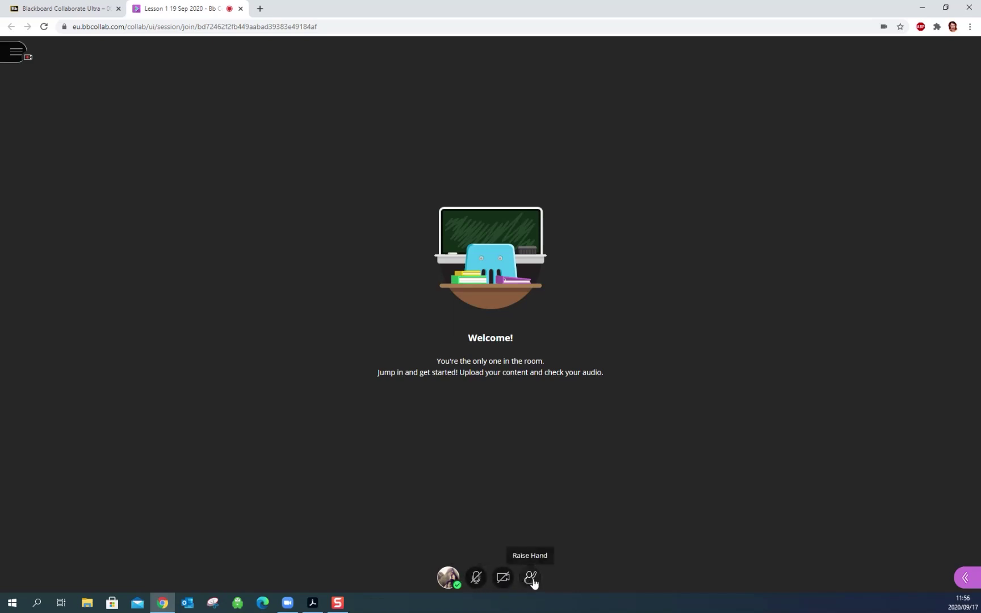
pyautogui.click(964, 578)
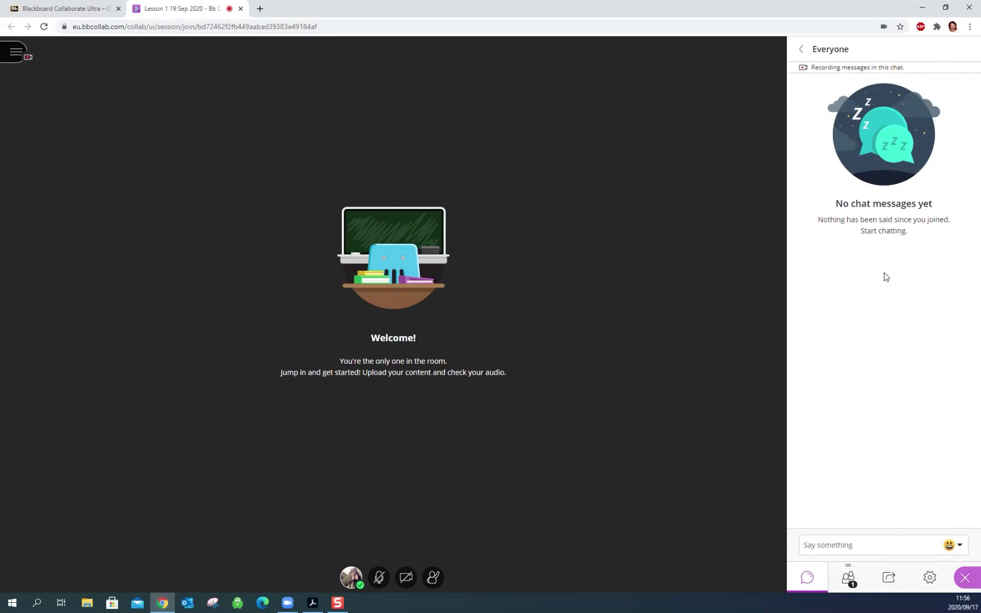
pyautogui.click(848, 580)
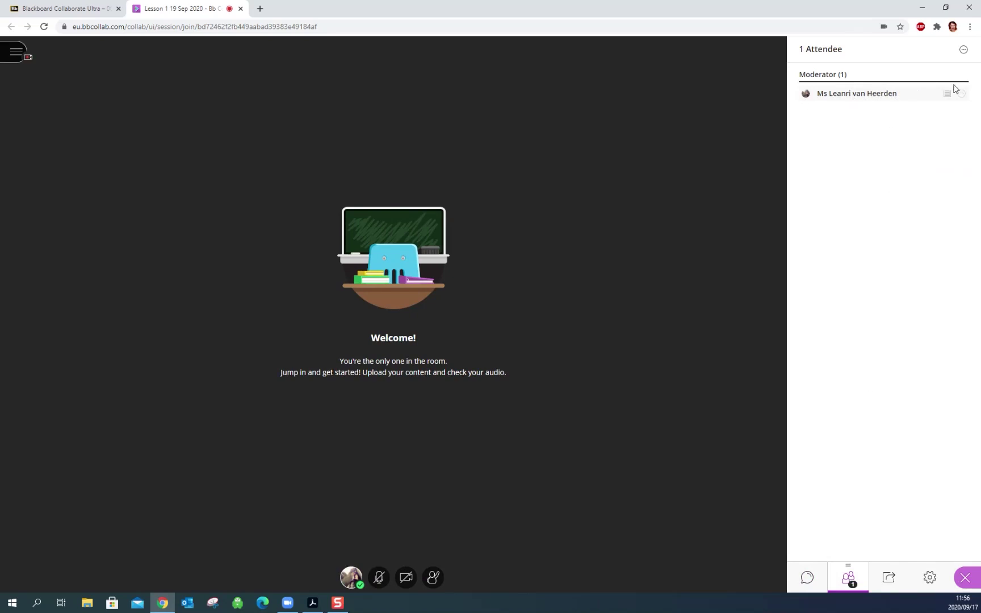
pyautogui.moveTo(947, 98)
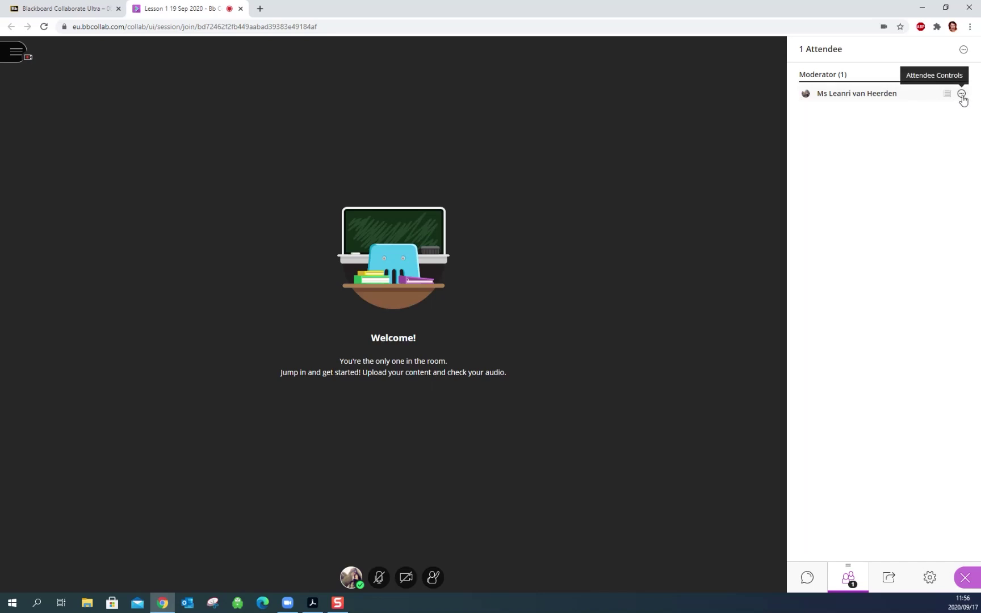
pyautogui.click(961, 94)
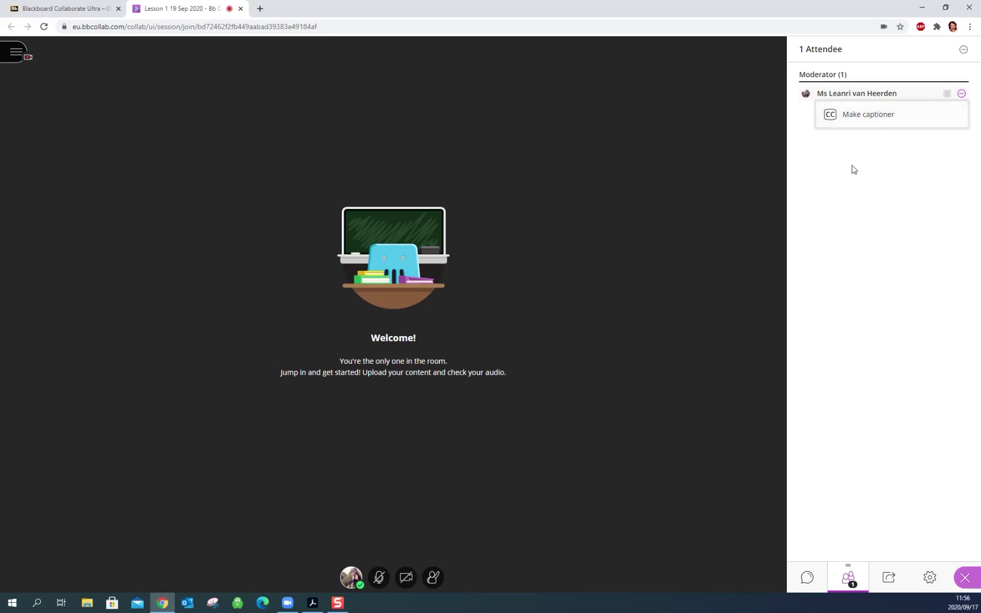
pyautogui.click(854, 193)
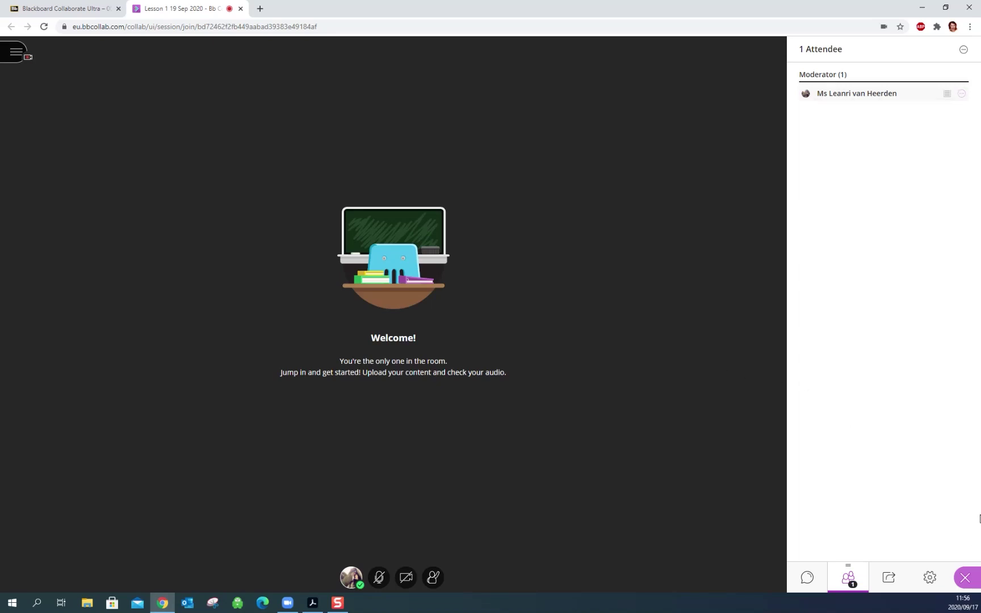
# Share a blank whiteboard, draw a blue loop with the pencil, and write 'text' above it.
pyautogui.click(889, 580)
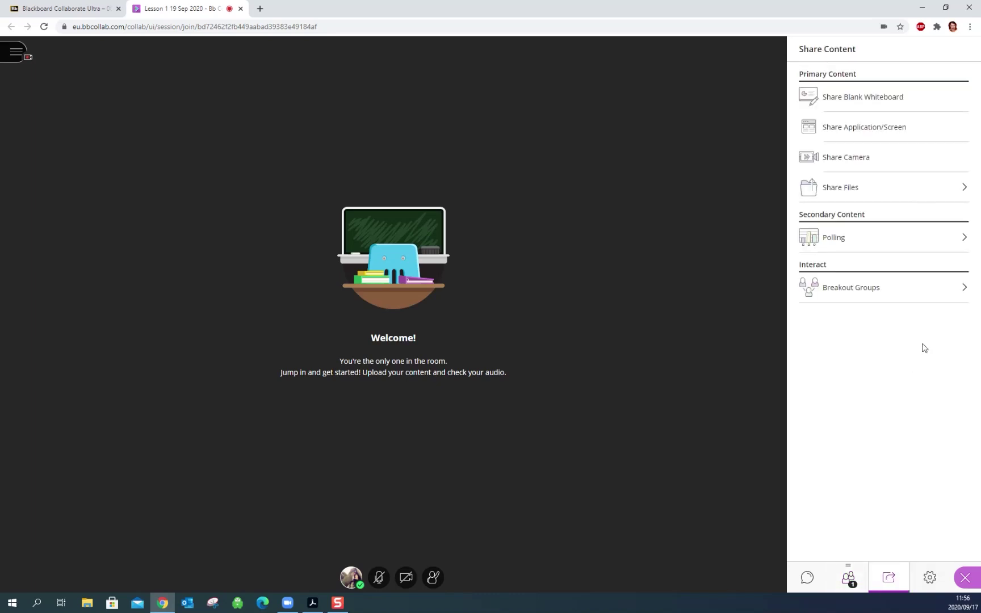
pyautogui.click(873, 107)
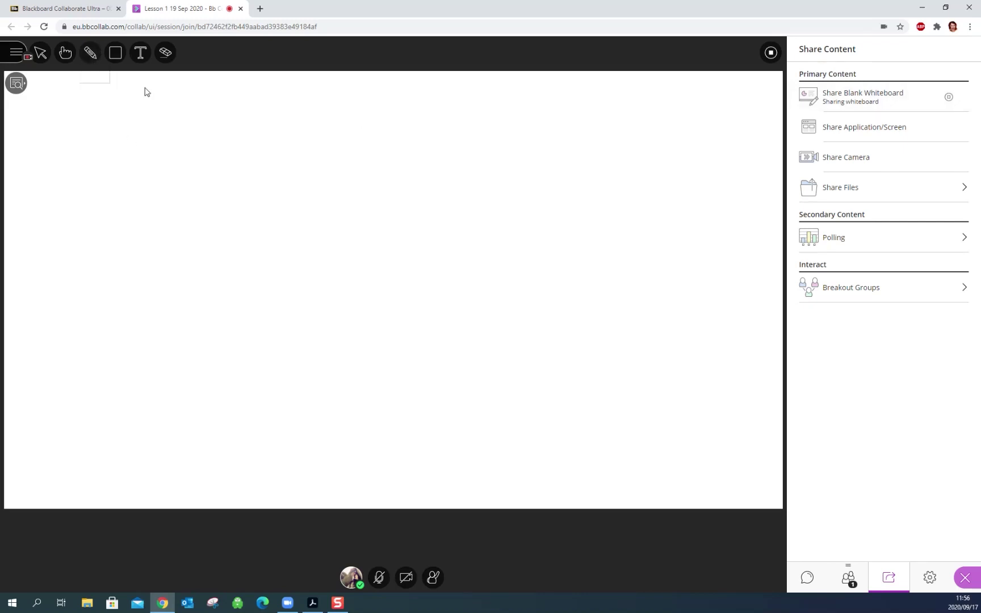
pyautogui.click(90, 53)
pyautogui.moveTo(332, 208)
pyautogui.mouseDown()
pyautogui.moveTo(342, 215)
pyautogui.moveTo(335, 283)
pyautogui.moveTo(333, 262)
pyautogui.mouseUp()
pyautogui.click(145, 58)
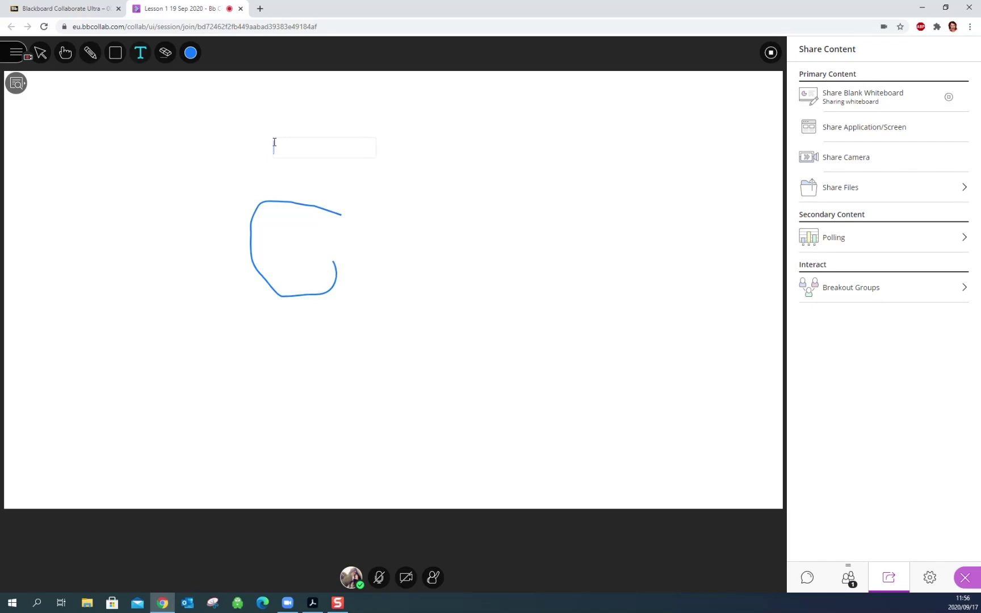
pyautogui.write('text')
# Share the screen showing the How to submit an Assignment PDF and preview Acrobat's print options without printing.
pyautogui.click(855, 137)
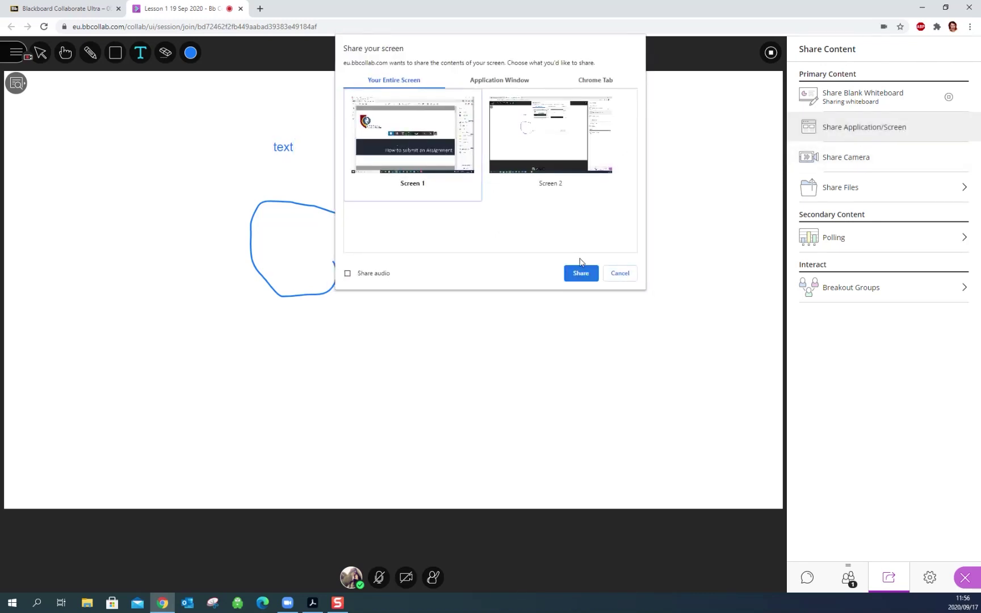
pyautogui.click(581, 274)
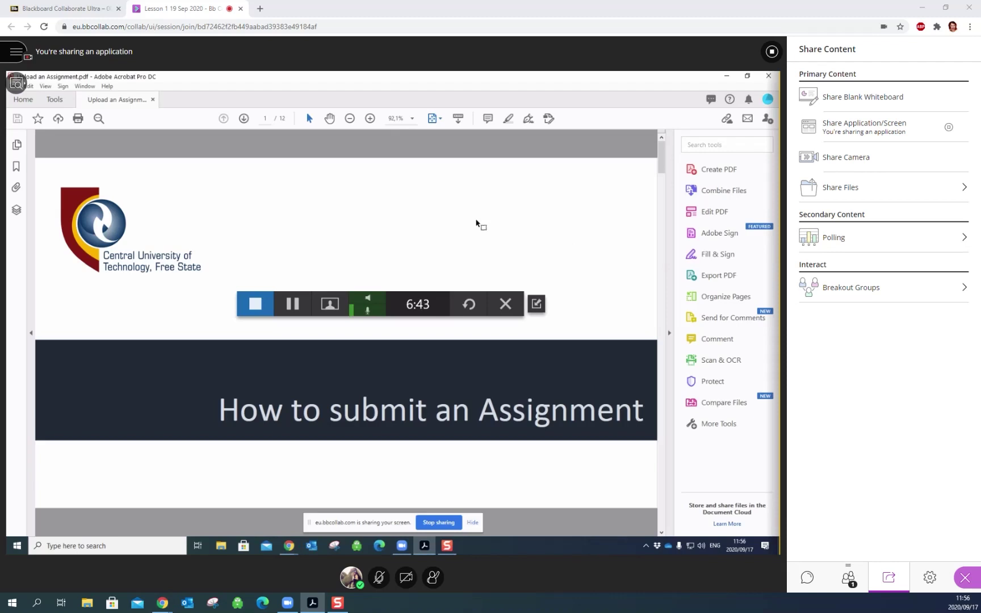
pyautogui.hotkey('ctrl', 'p')
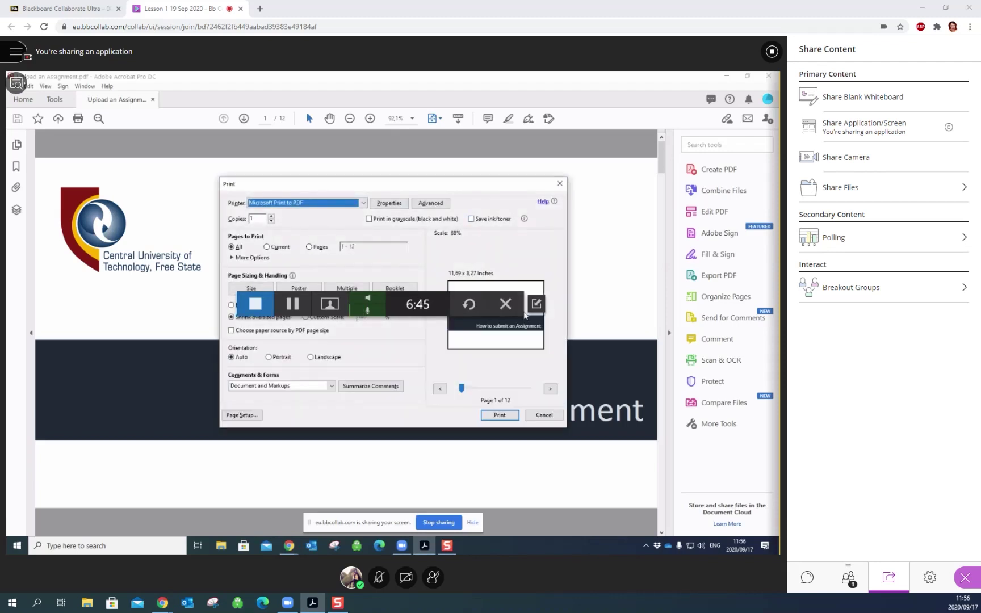
pyautogui.click(545, 415)
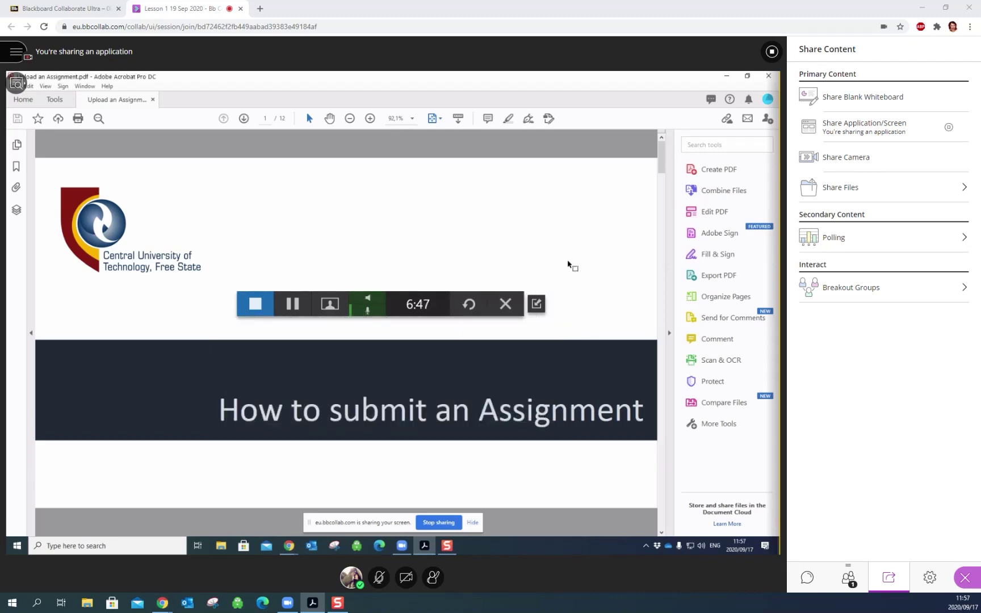
# Show the PDF full screen, exit it, close Acrobat and end the screen share.
pyautogui.hotkey('ctrl', 'l')
pyautogui.scroll(-8, 568, 261)
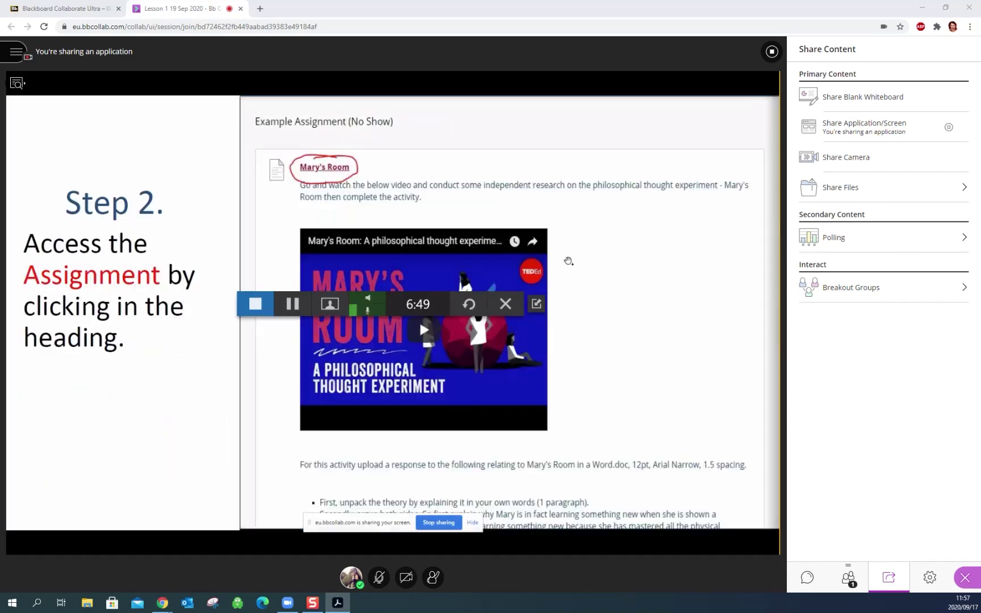
pyautogui.press('Escape')
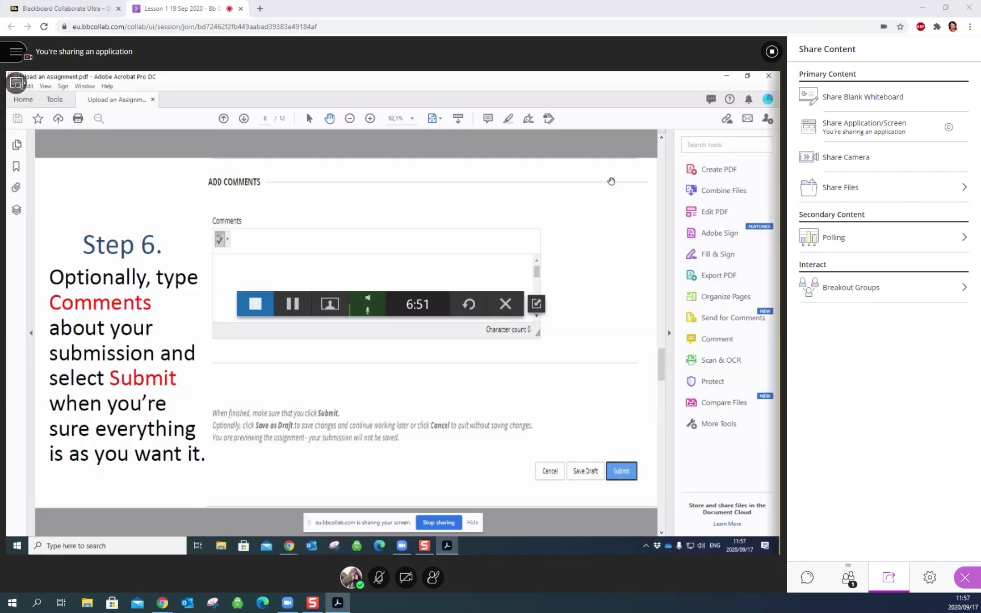
pyautogui.click(765, 75)
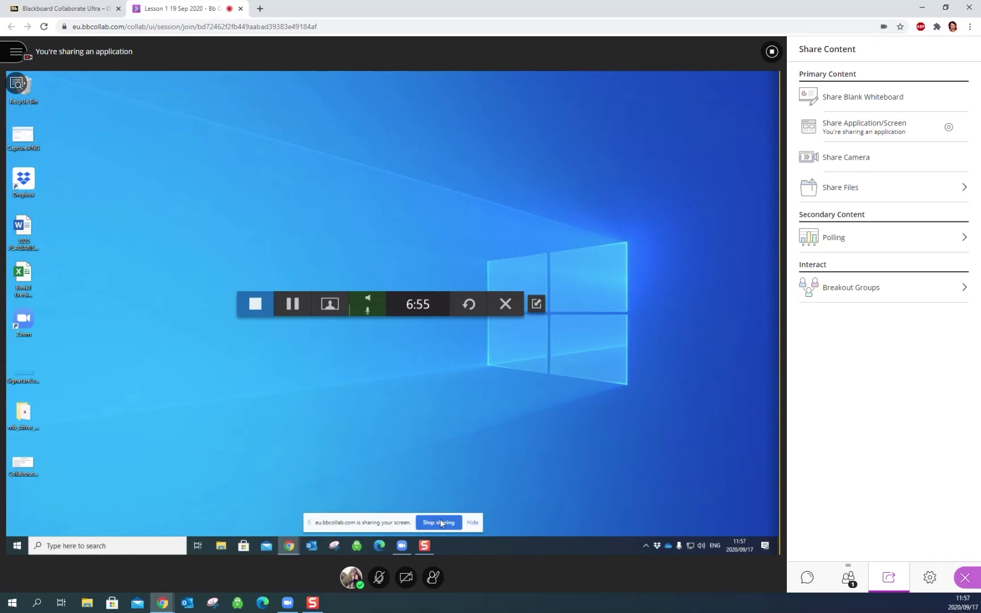
pyautogui.click(771, 51)
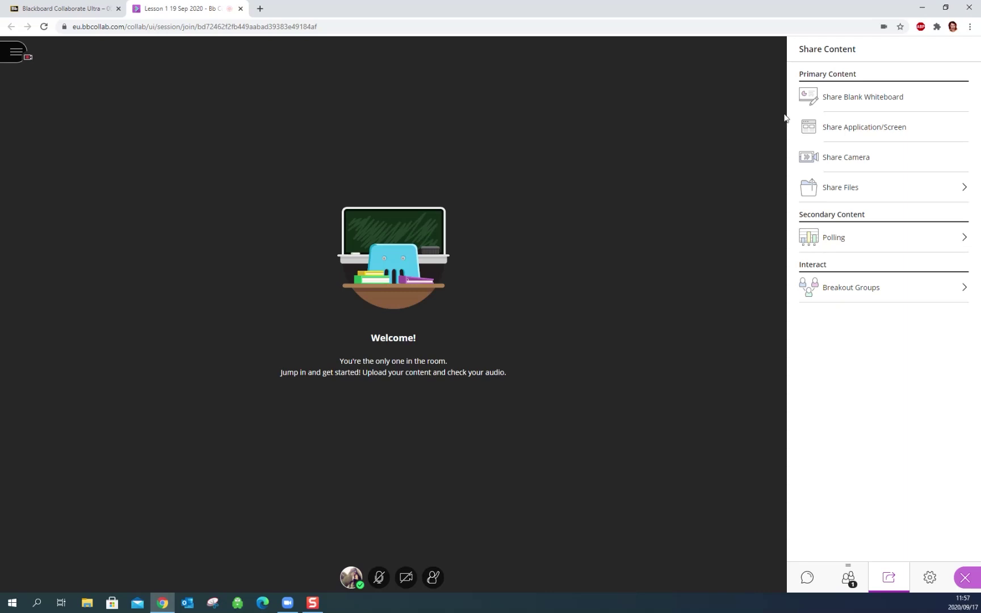
pyautogui.click(844, 193)
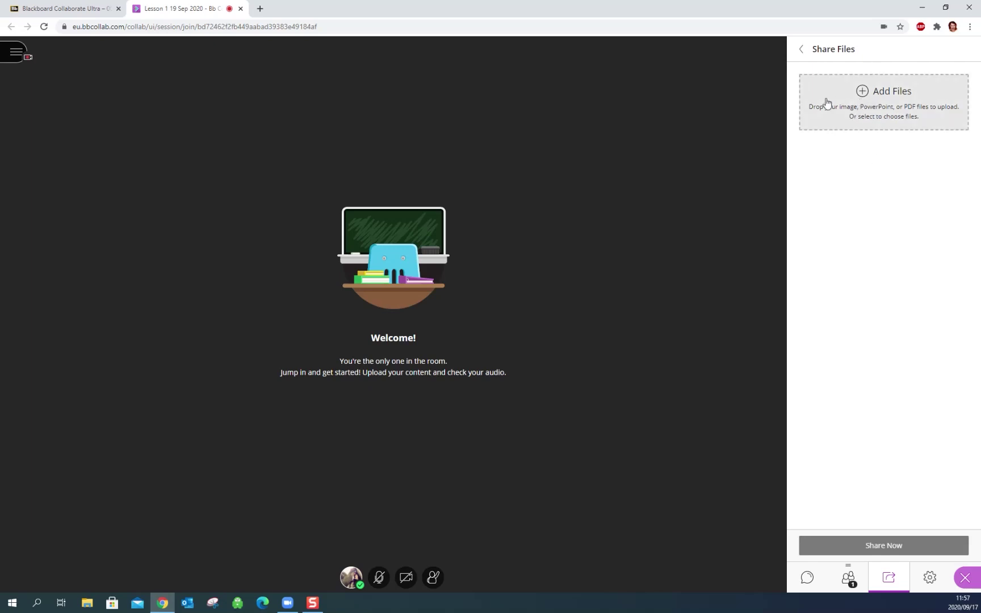
pyautogui.click(802, 50)
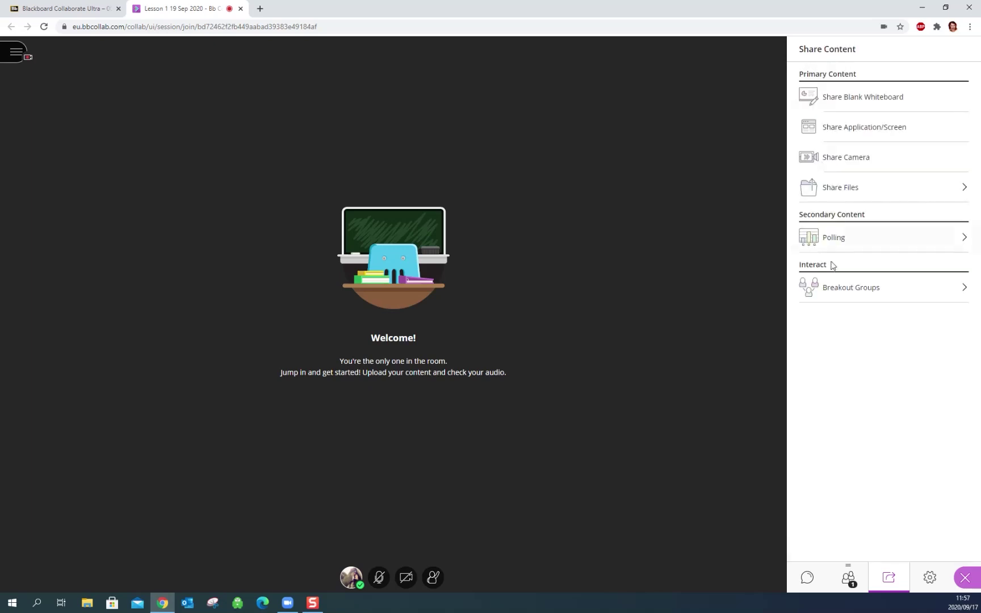
# Start a Yes/No poll 'Did you understand that section?', answer Yes, lock it, then end it.
pyautogui.click(846, 244)
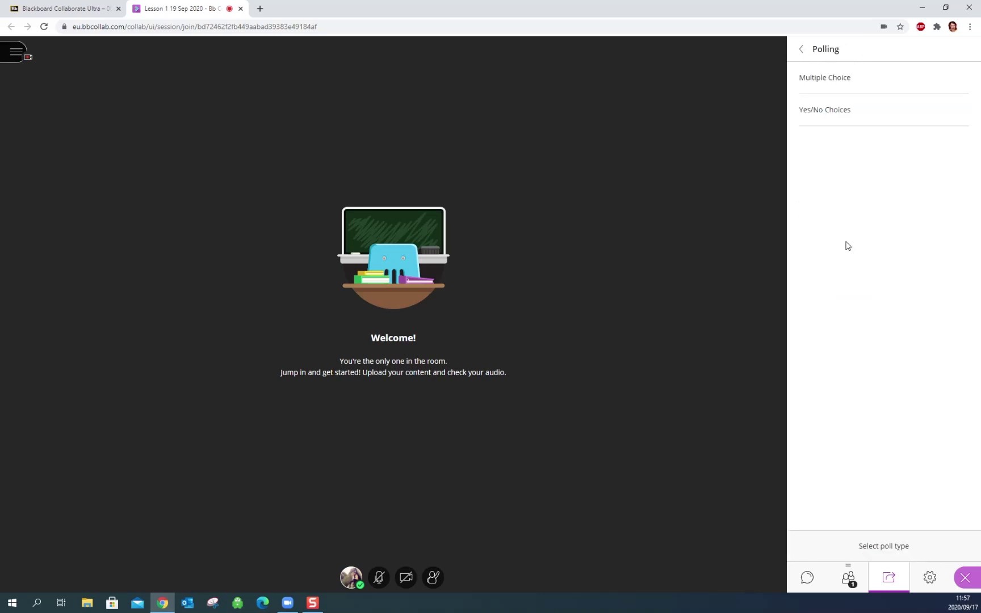
pyautogui.click(825, 113)
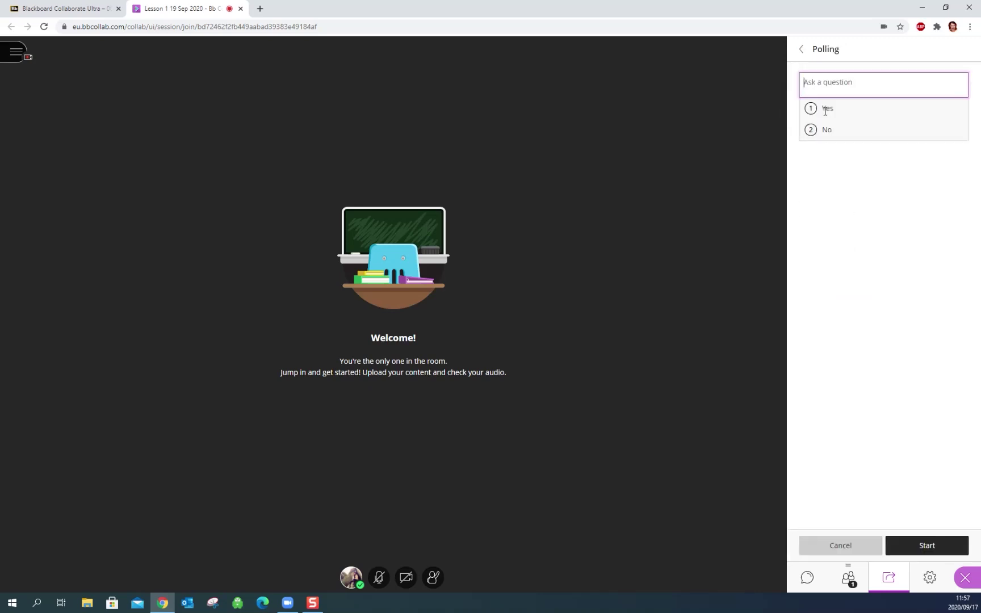
pyautogui.write('D')
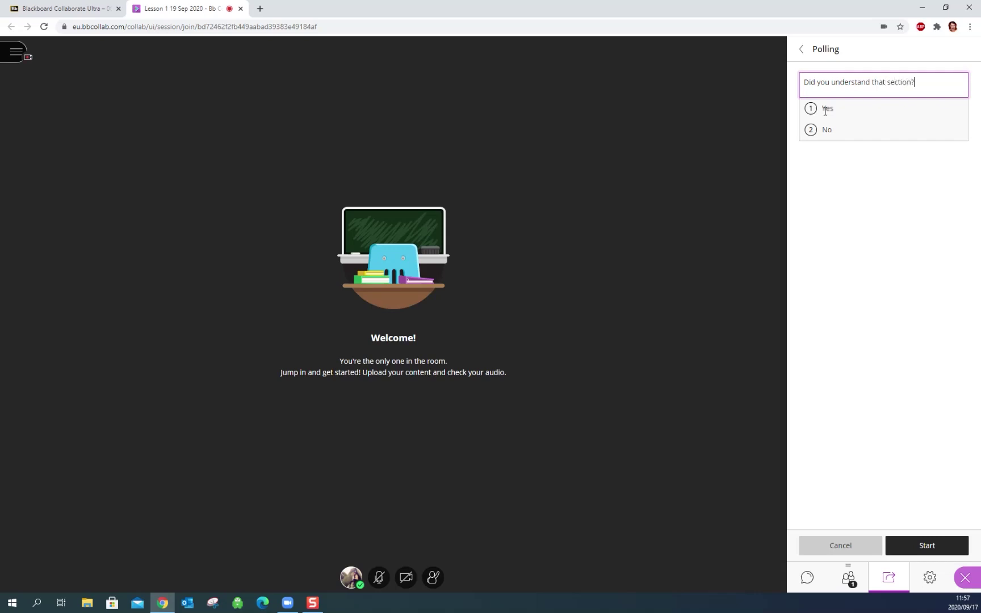
pyautogui.click(921, 545)
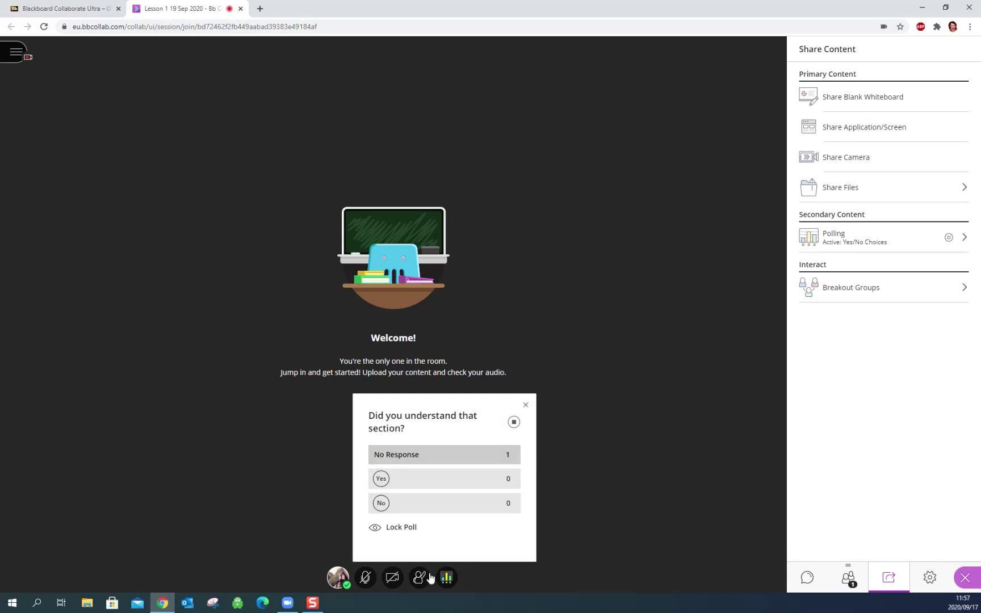
pyautogui.click(415, 488)
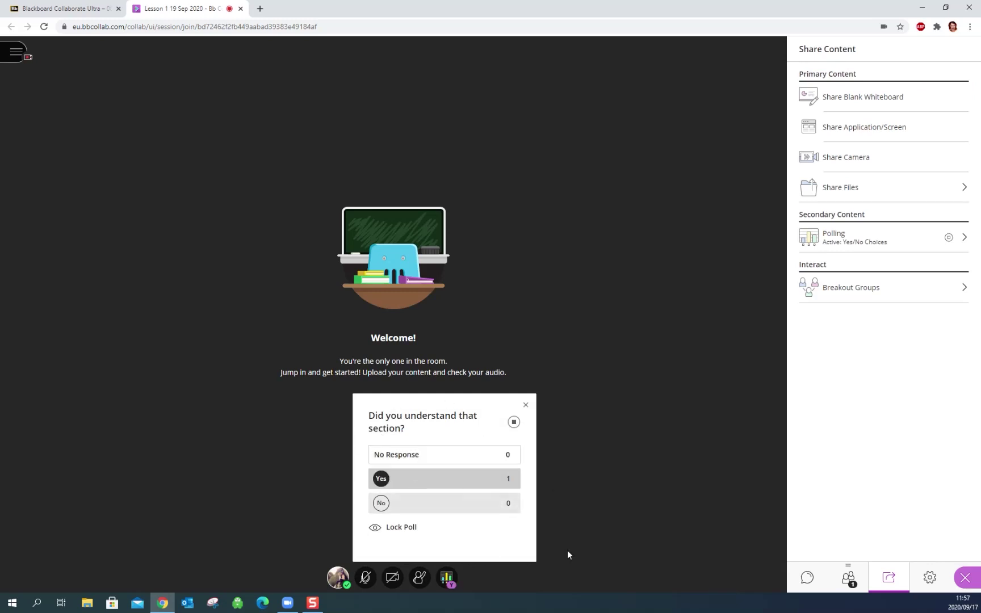
pyautogui.click(409, 534)
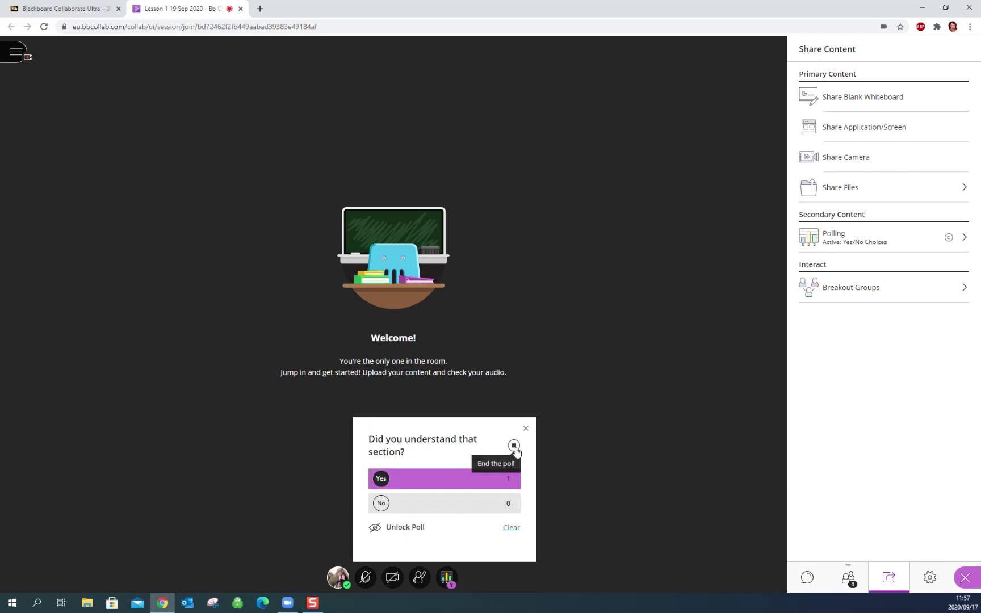
pyautogui.click(513, 448)
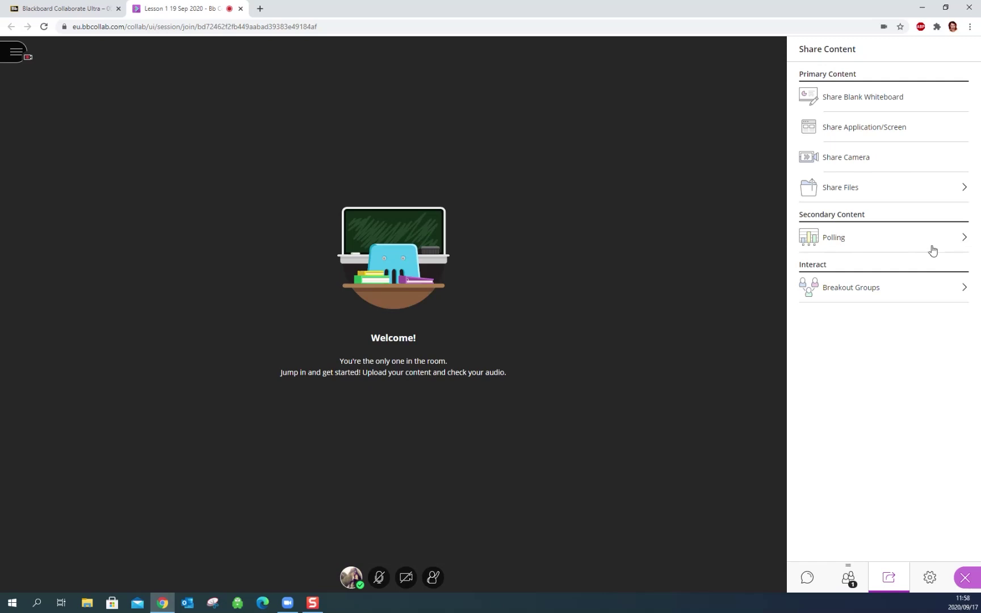
pyautogui.click(855, 293)
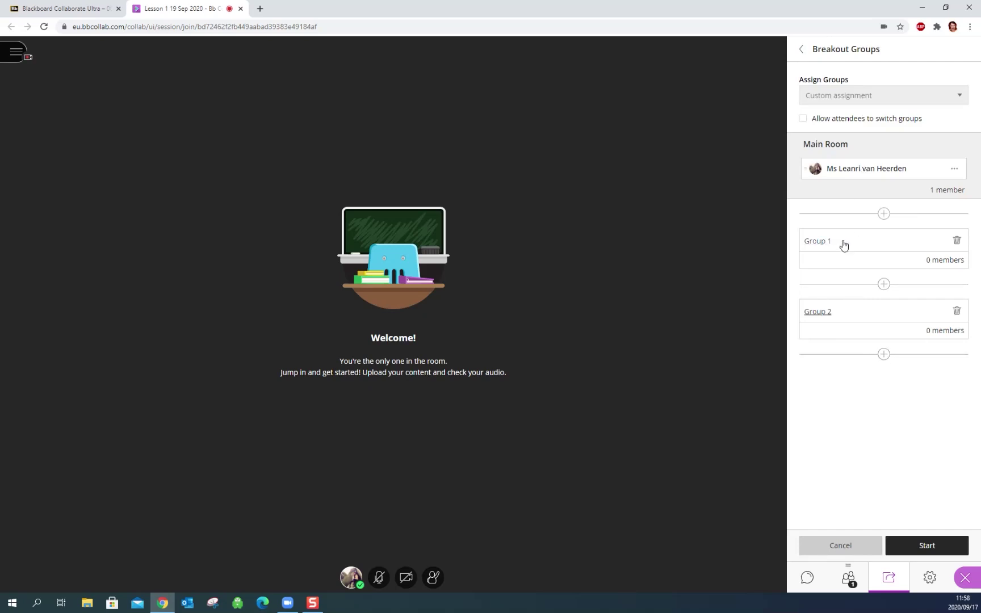
pyautogui.click(884, 355)
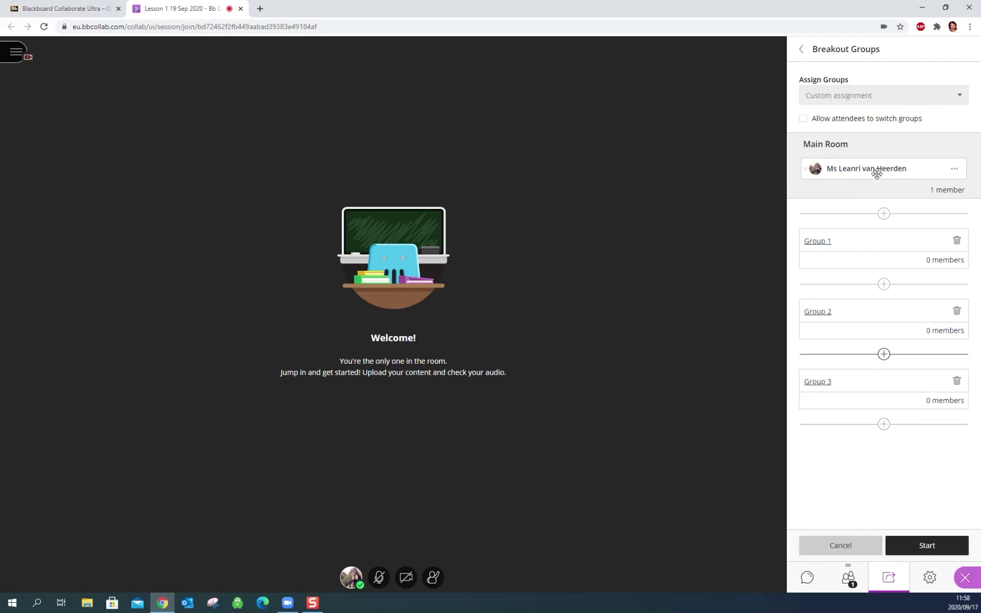
pyautogui.moveTo(861, 170); pyautogui.dragTo(853, 200)
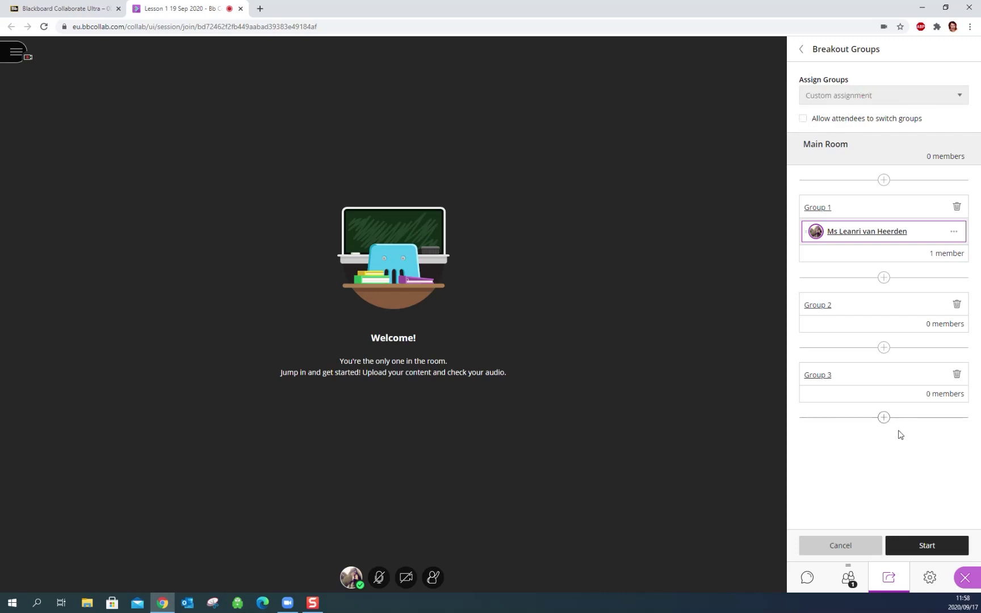
pyautogui.click(828, 549)
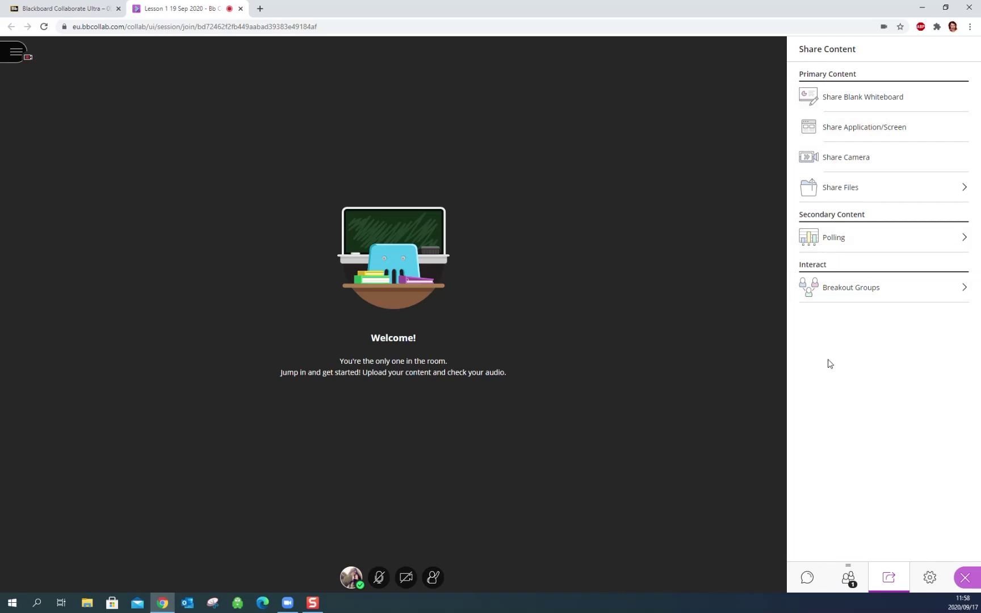
# In My Settings, start the camera and microphone check and confirm the audio is working.
pyautogui.click(929, 579)
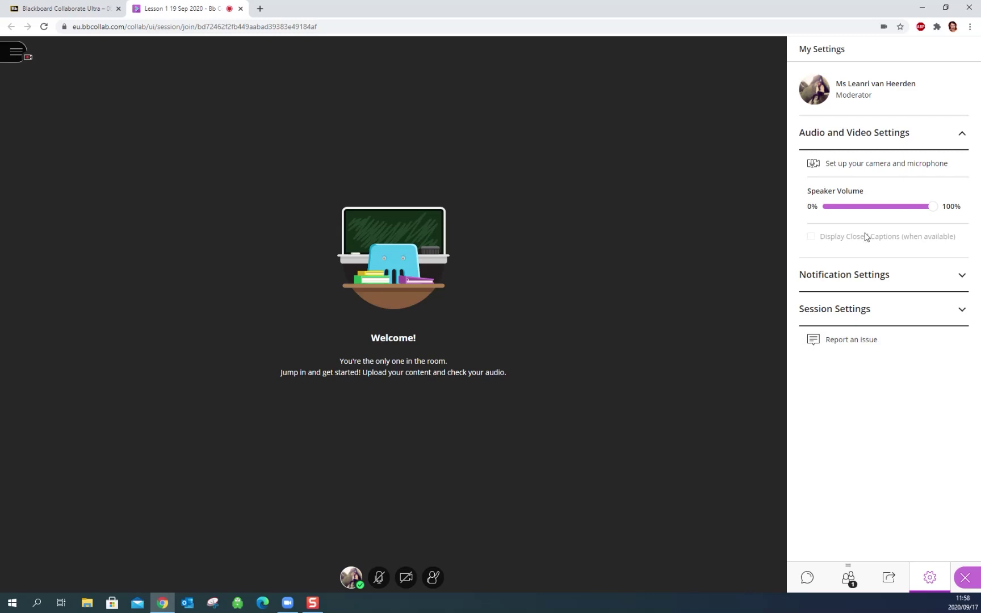
pyautogui.click(870, 136)
pyautogui.click(870, 135)
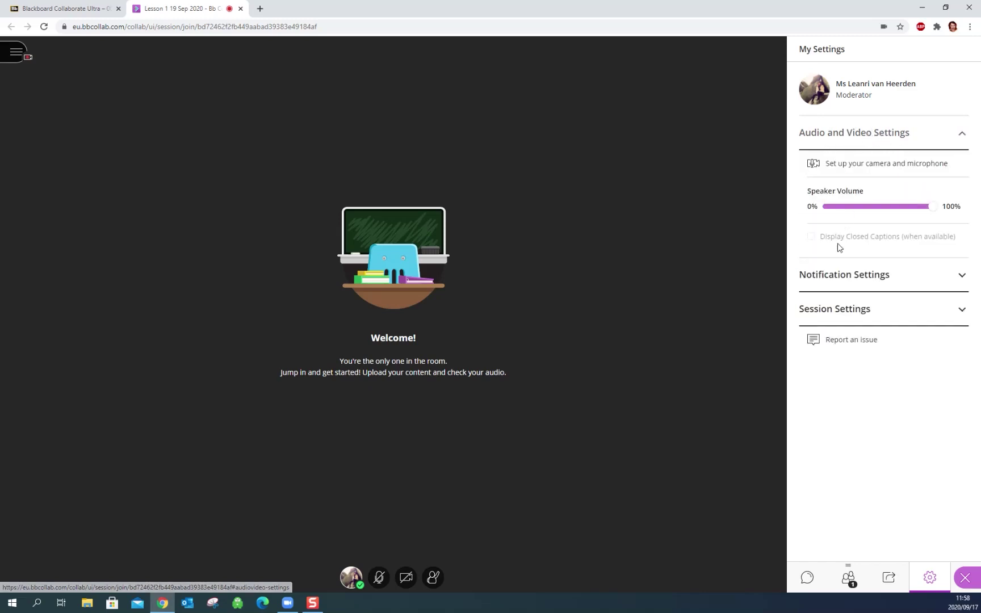
pyautogui.click(879, 164)
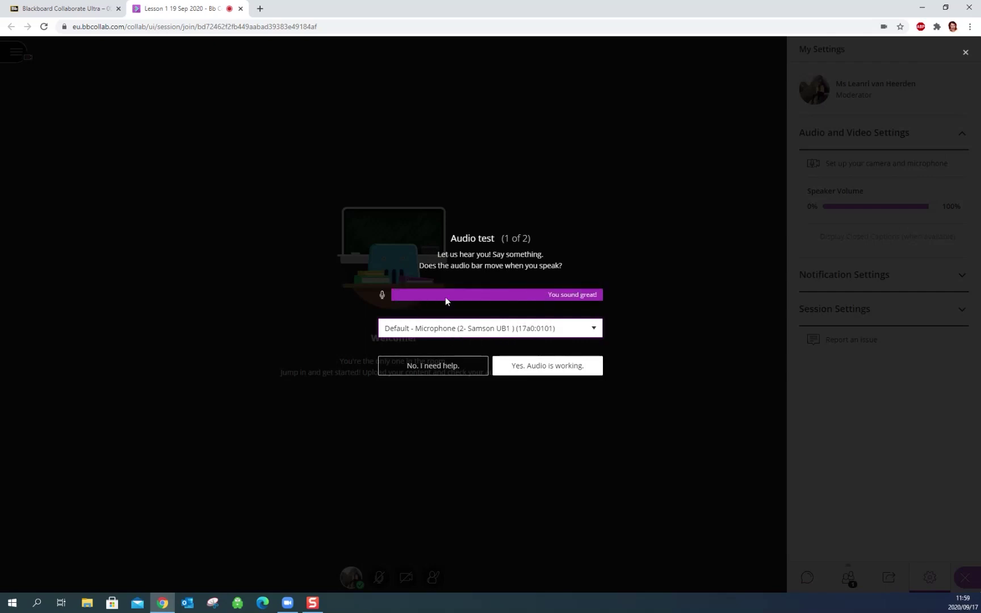
pyautogui.click(538, 368)
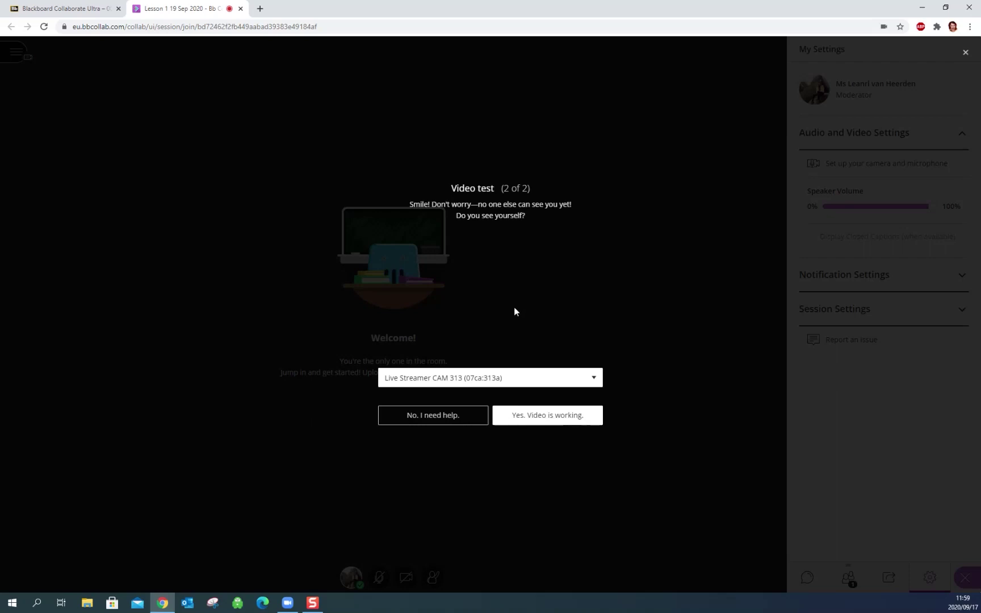
# Keep Live Streamer CAM 313 selected as the camera for the video test.
pyautogui.click(502, 381)
pyautogui.click(474, 393)
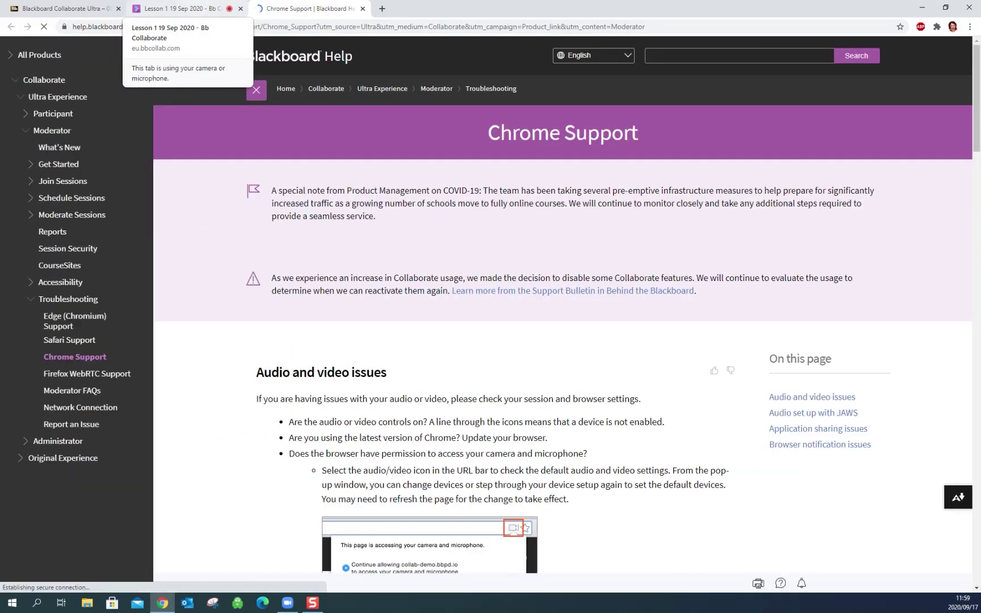
pyautogui.scroll(-13, 978, 175)
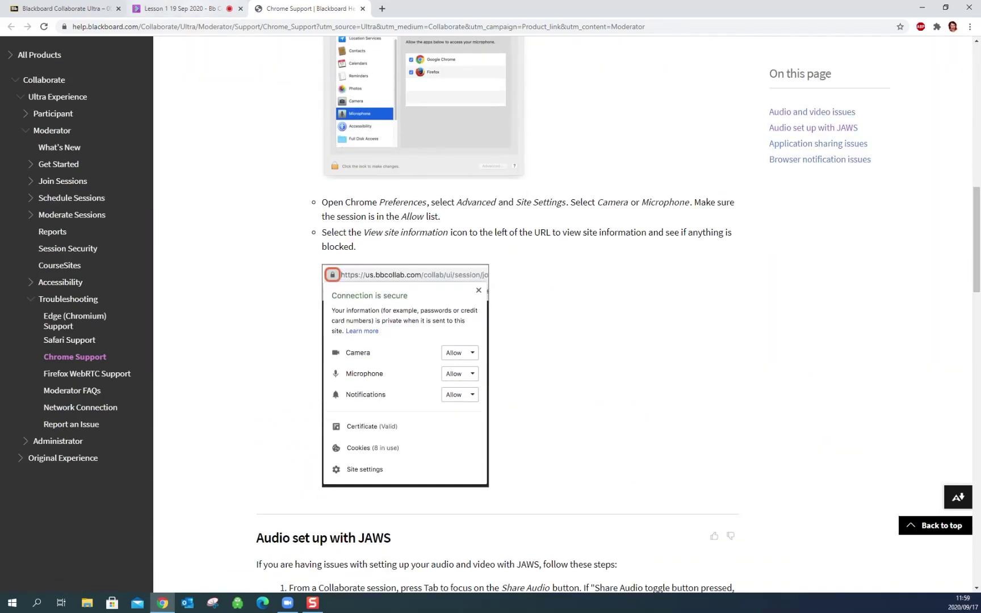
pyautogui.click(176, 8)
pyautogui.click(525, 421)
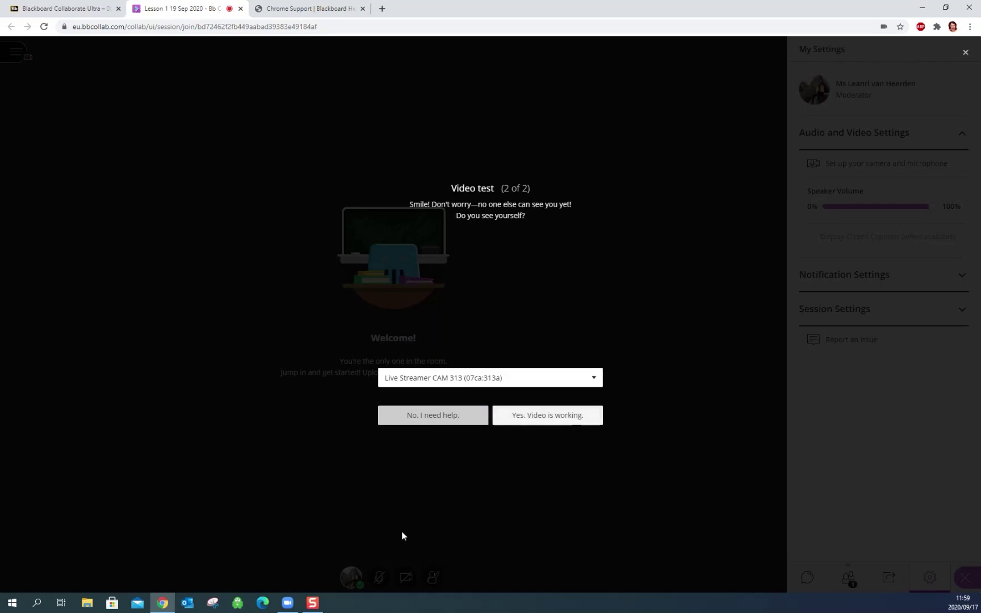
# Confirm video works, then disable chat pop-up and sound, closed-captioning pop-up and raised-hand sound notifications.
pyautogui.click(535, 418)
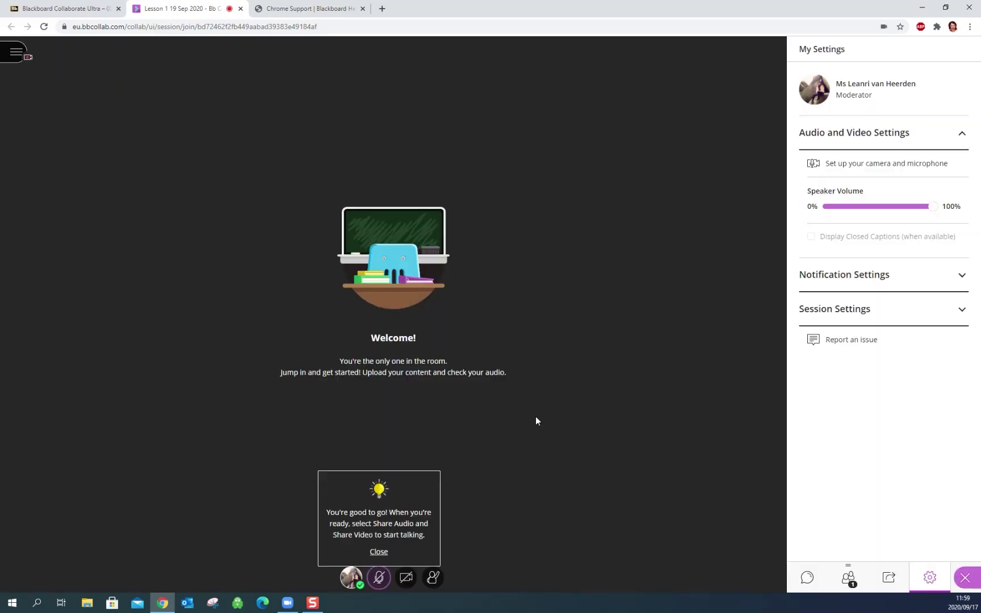
pyautogui.click(855, 277)
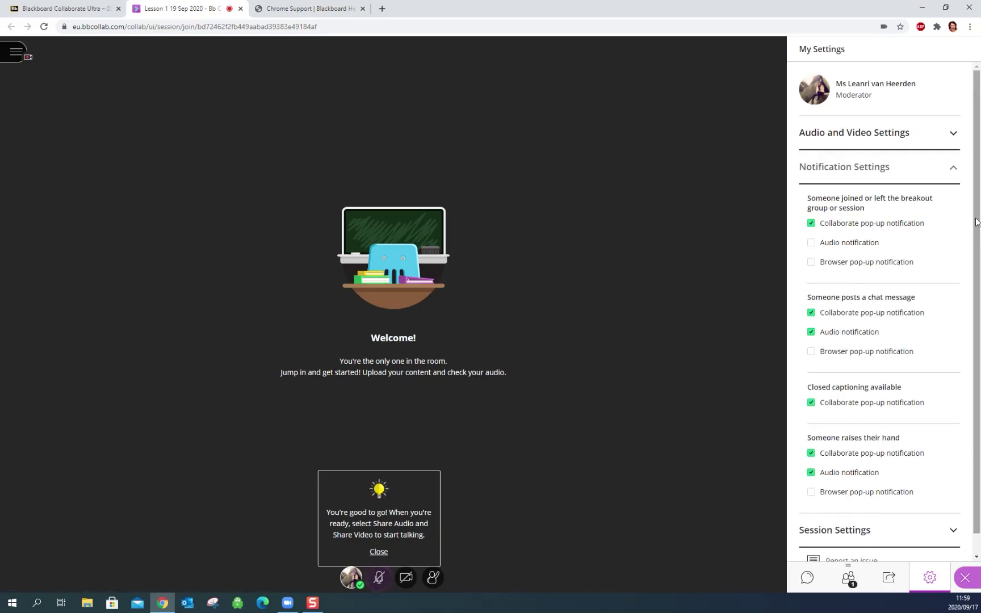
pyautogui.scroll(-1, 976, 221)
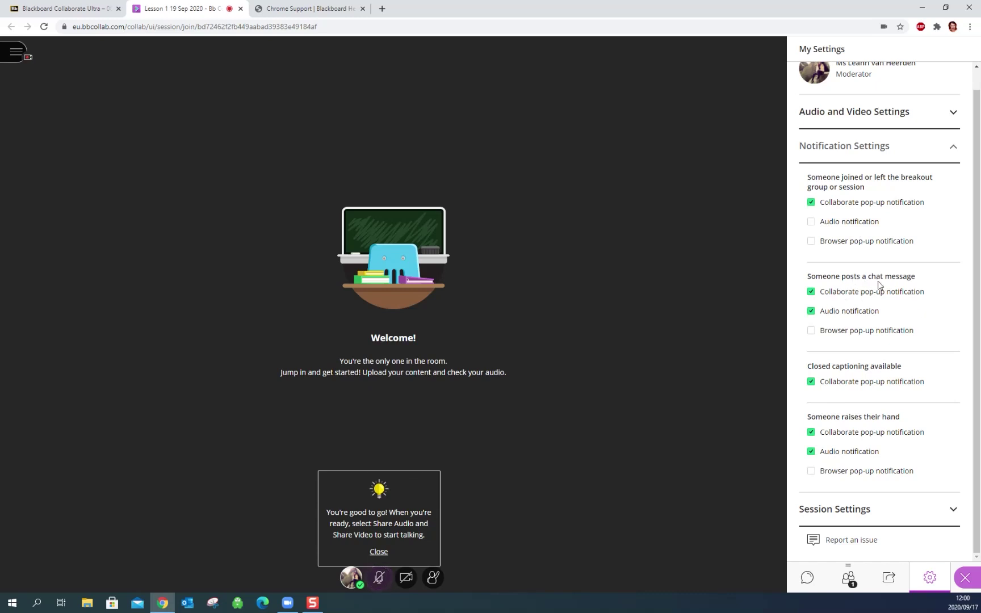
pyautogui.click(811, 292)
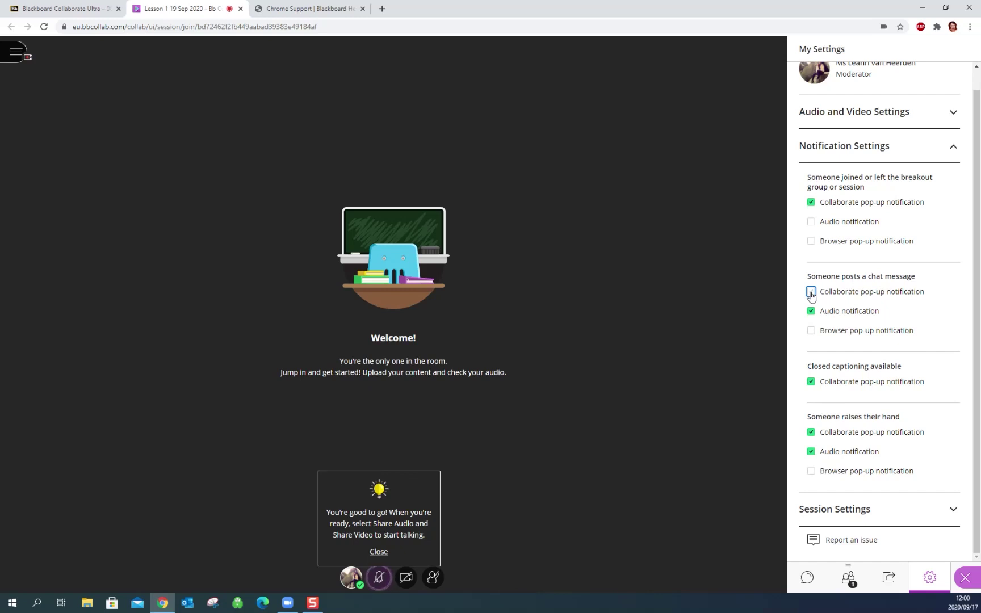
pyautogui.click(811, 311)
pyautogui.click(811, 381)
pyautogui.click(812, 453)
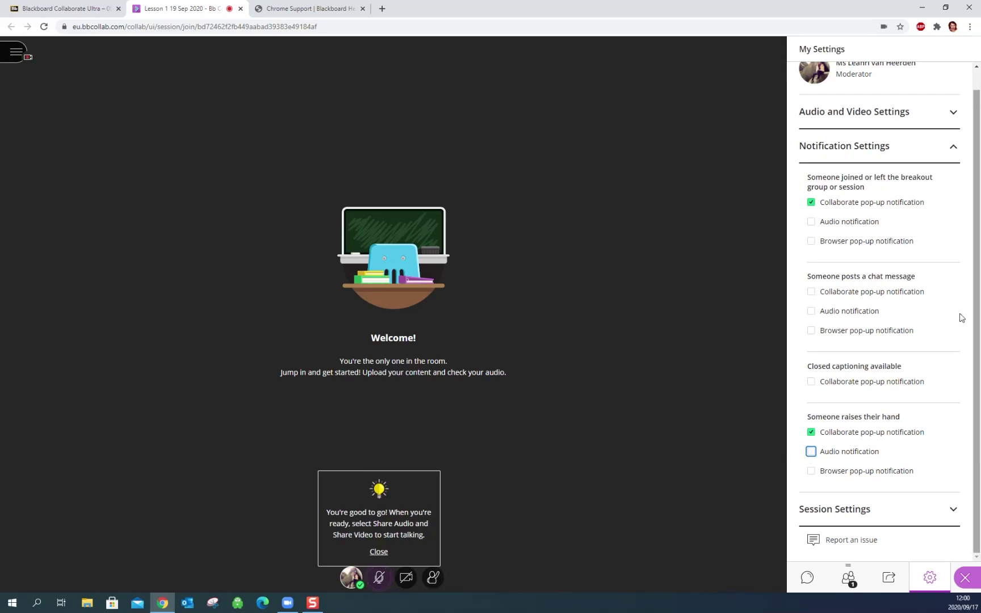
# Check Session Settings, where participants may only post chat messages, then close My Settings.
pyautogui.click(904, 164)
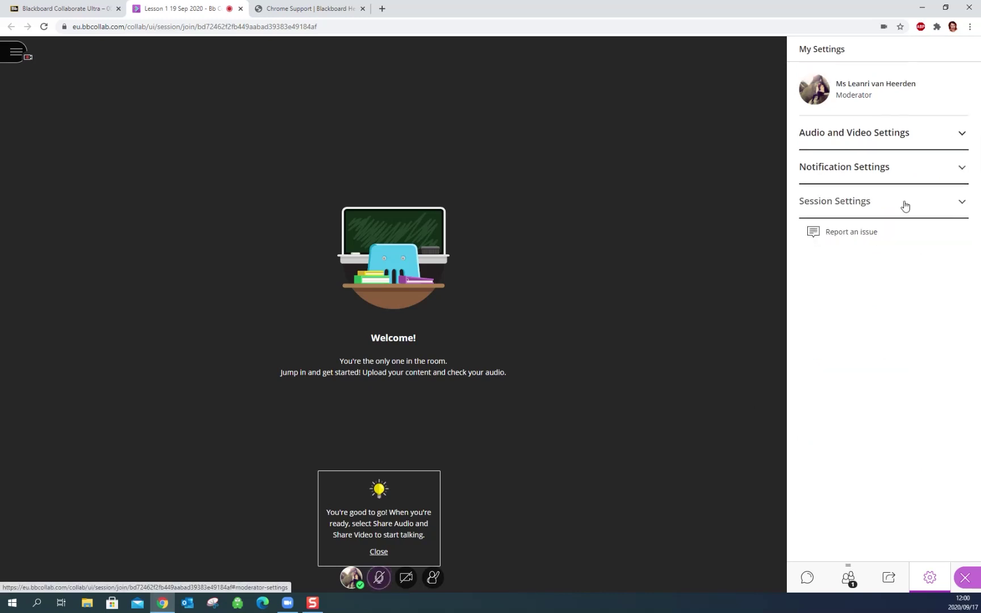
pyautogui.click(905, 204)
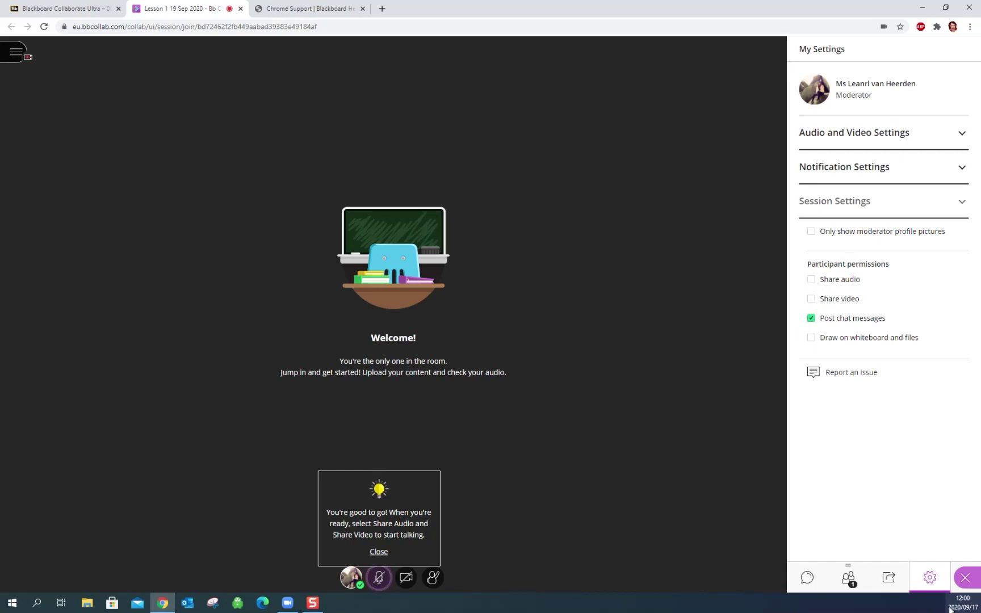
pyautogui.click(966, 578)
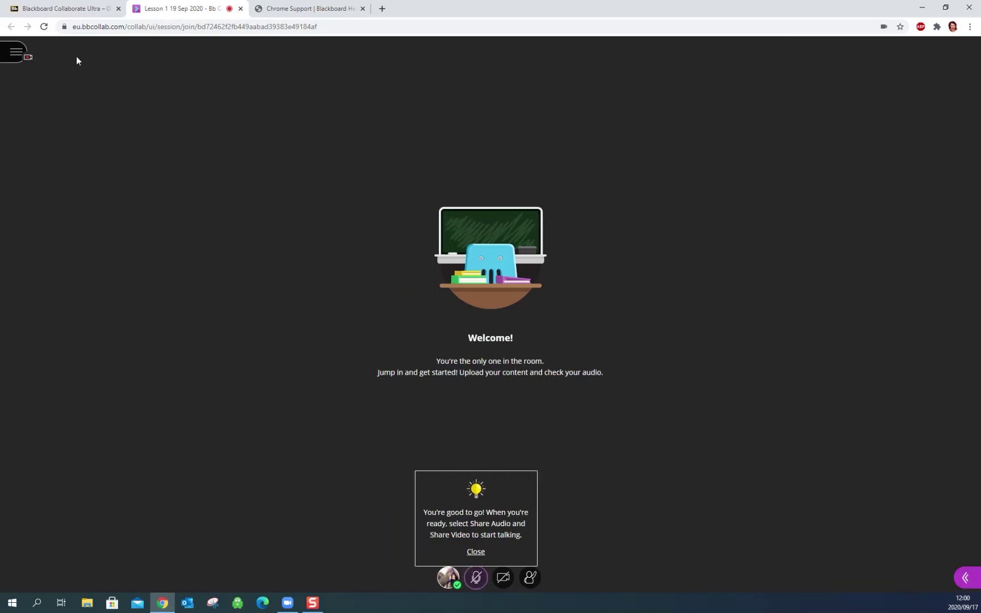
# Stop the session recording from the Session Menu and close the Lesson 1 tab.
pyautogui.click(15, 52)
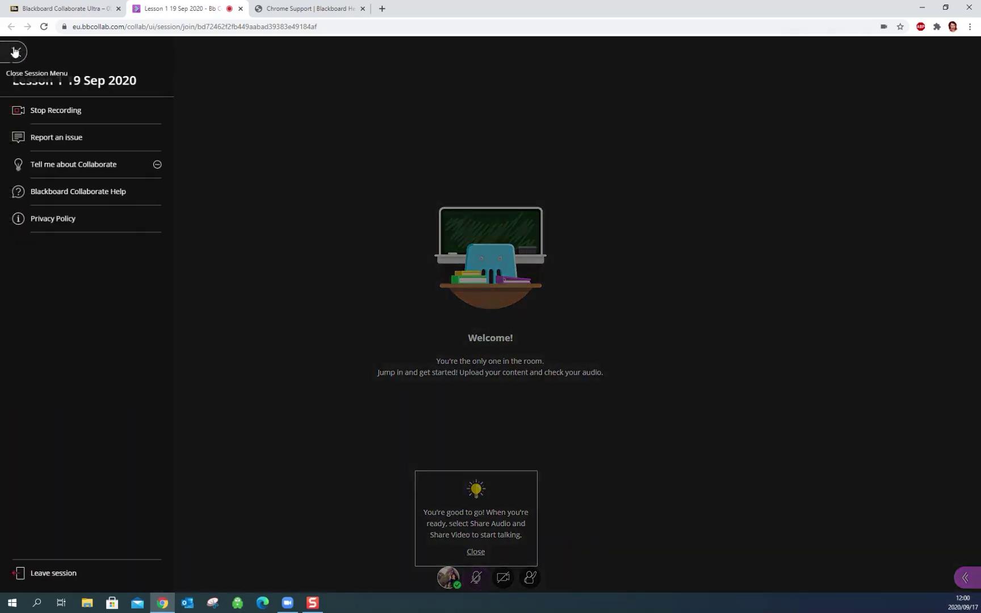
pyautogui.click(63, 111)
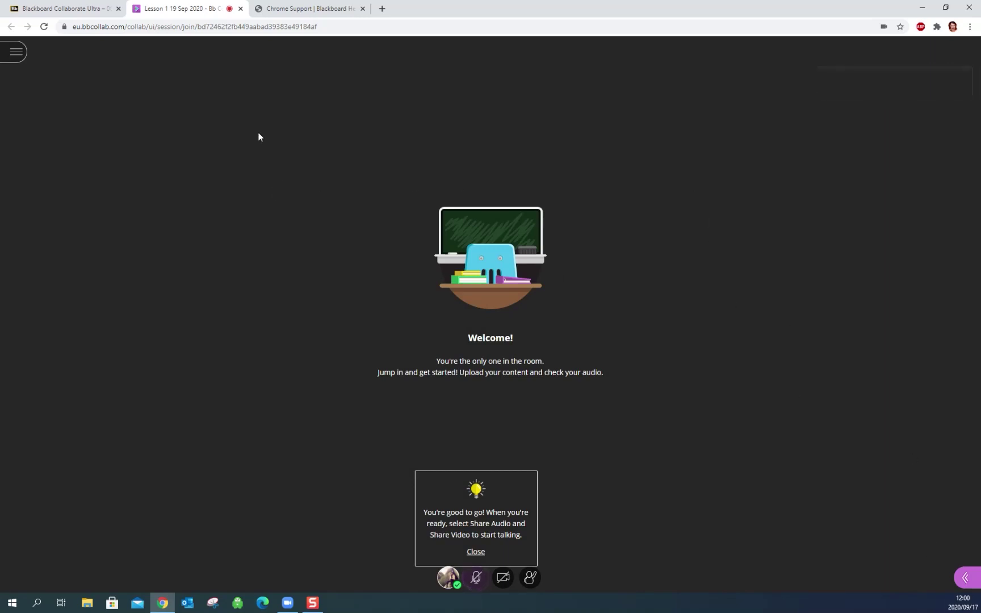
pyautogui.click(240, 9)
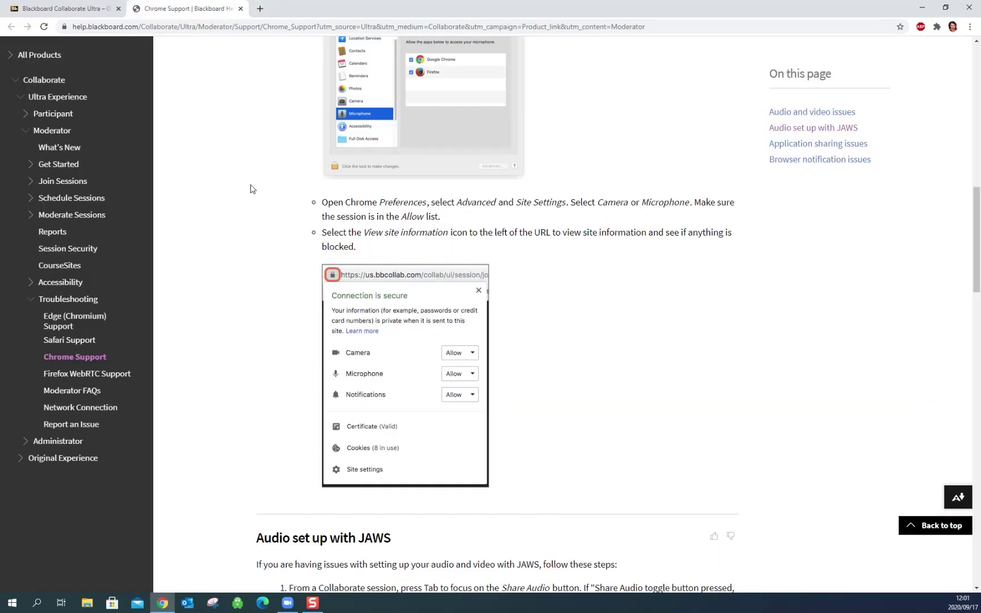
# Close the Chrome Support tab and reopen the course's Collaborate sessions list showing Lesson 1 19 Sep 2020.
pyautogui.click(241, 8)
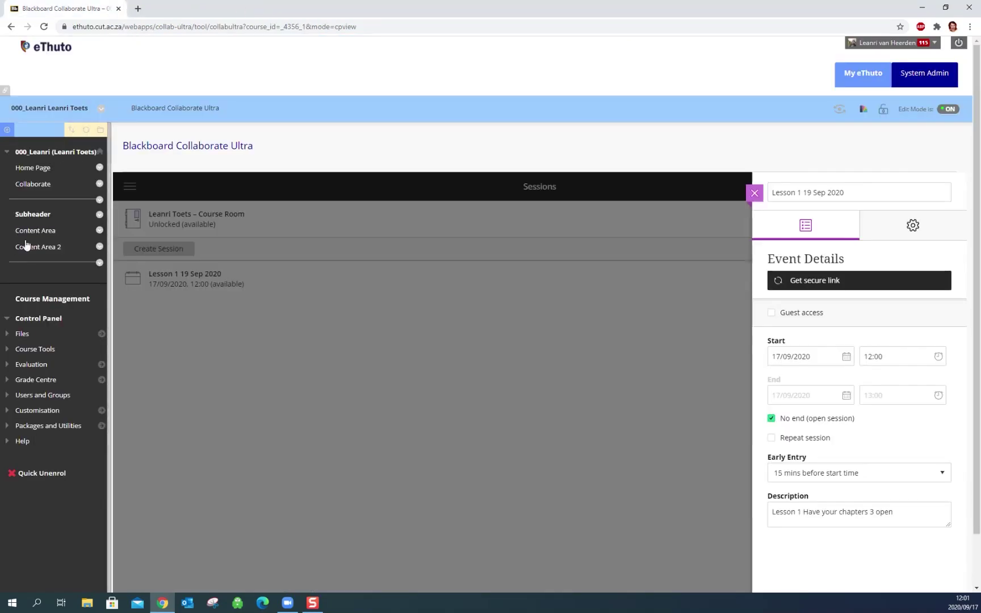
pyautogui.click(34, 185)
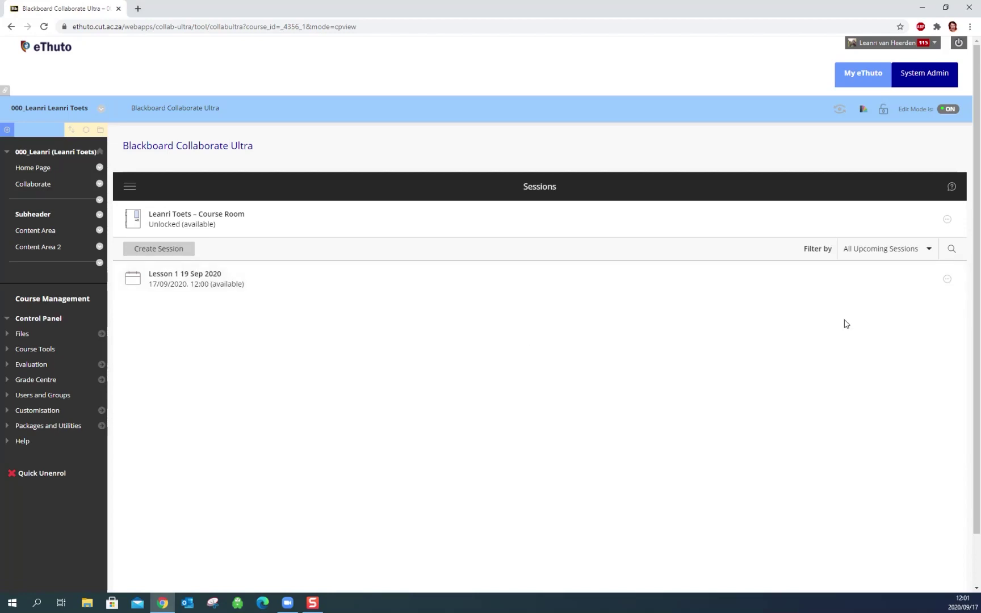
pyautogui.click(947, 280)
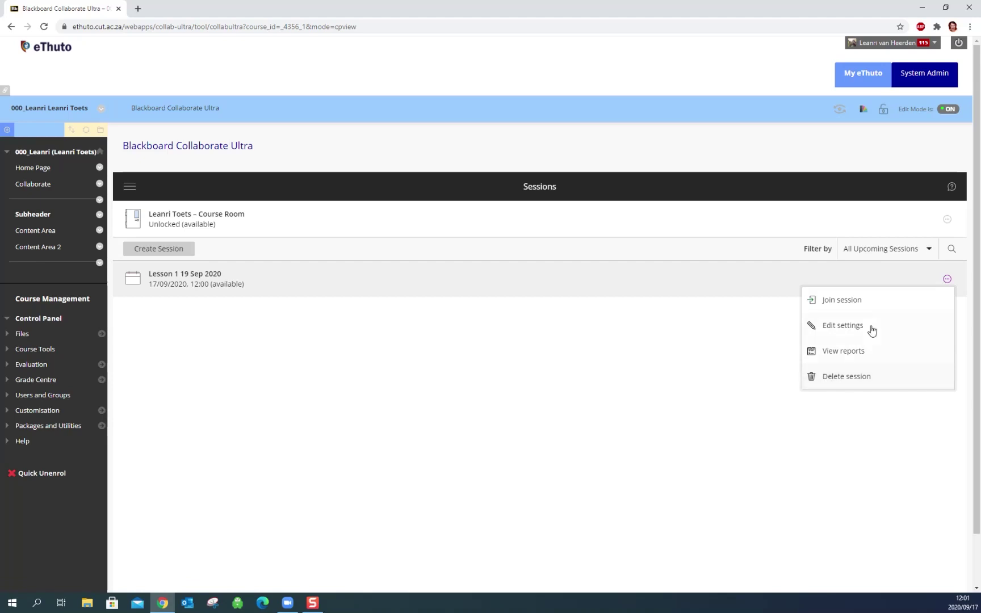
pyautogui.click(785, 301)
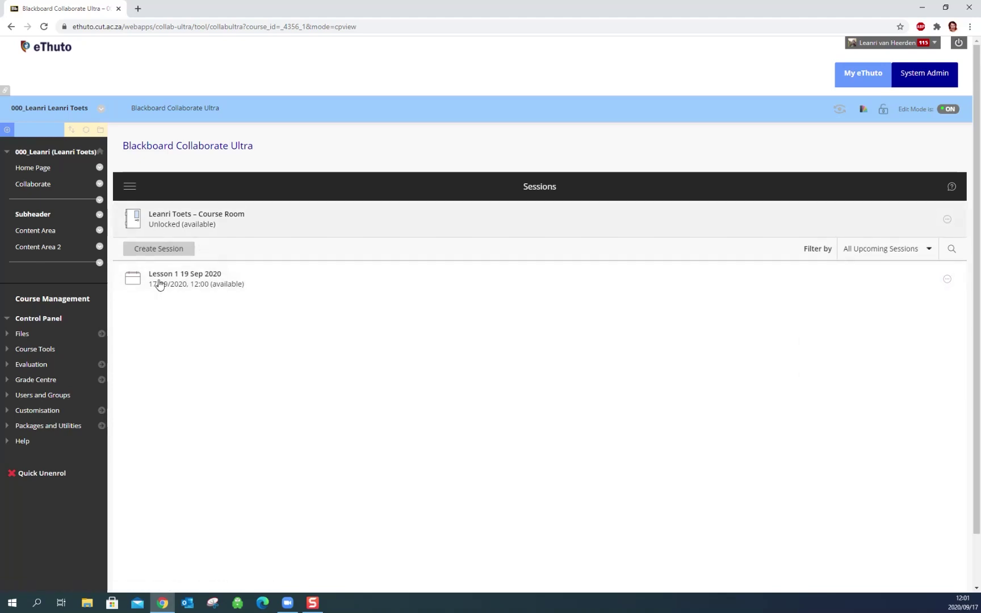
# Switch the Collaborate view from Sessions to Recordings, showing no recordings in the past 30 days.
pyautogui.click(130, 186)
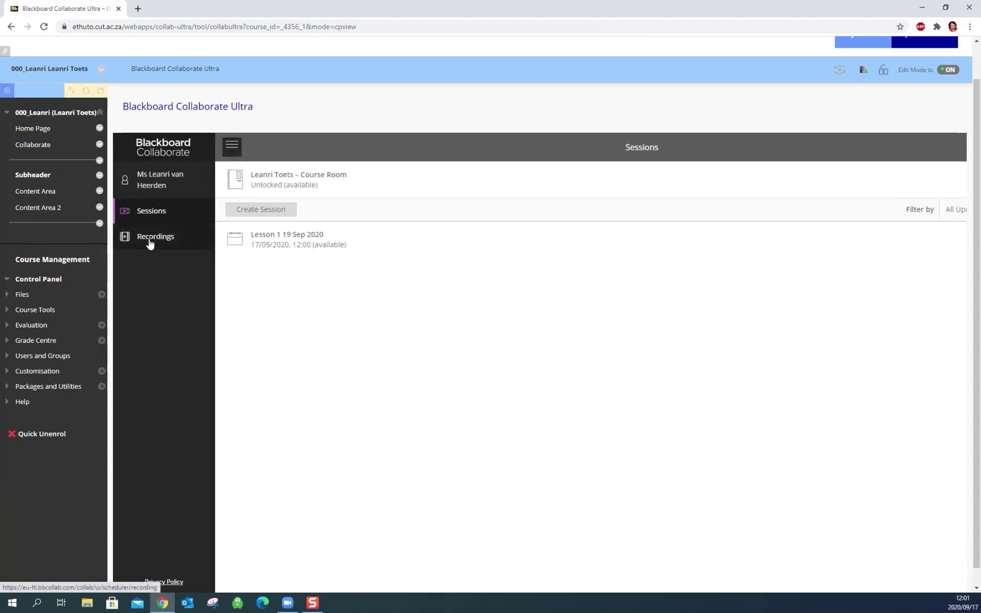
pyautogui.click(149, 239)
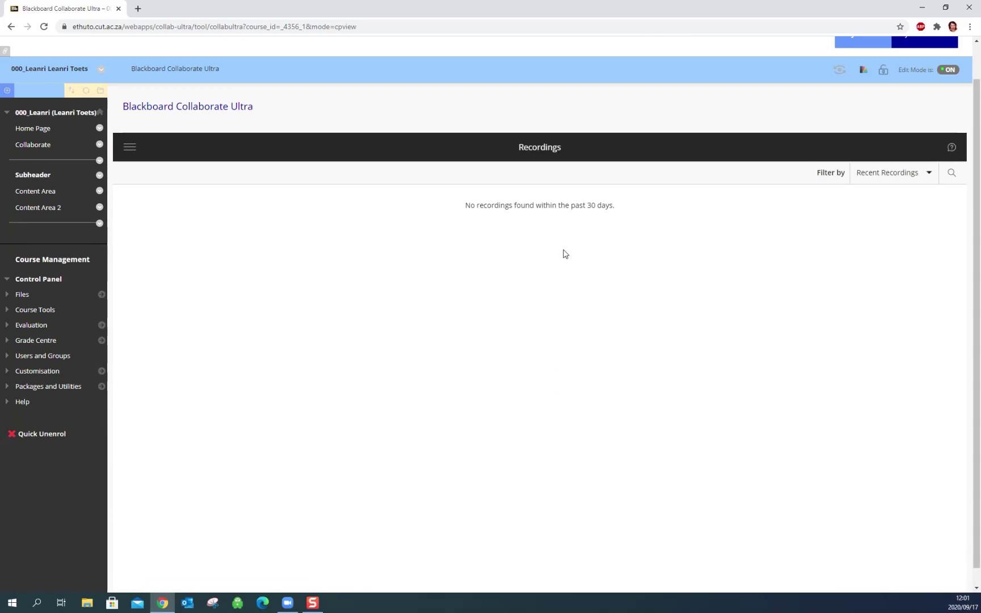